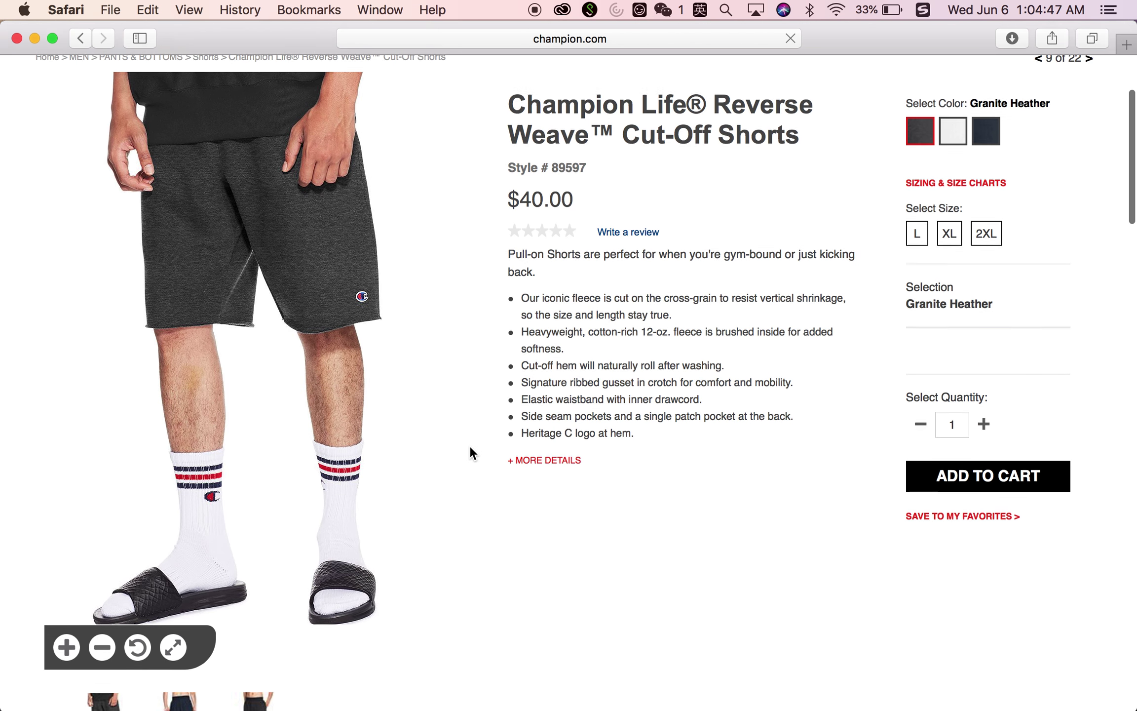
Add the Granite Heather Cut-Off Shorts in size XL to the cart
{"action": "scroll", "coordinate": [303, 261], "scroll_direction": "up", "scroll_amount": 3}
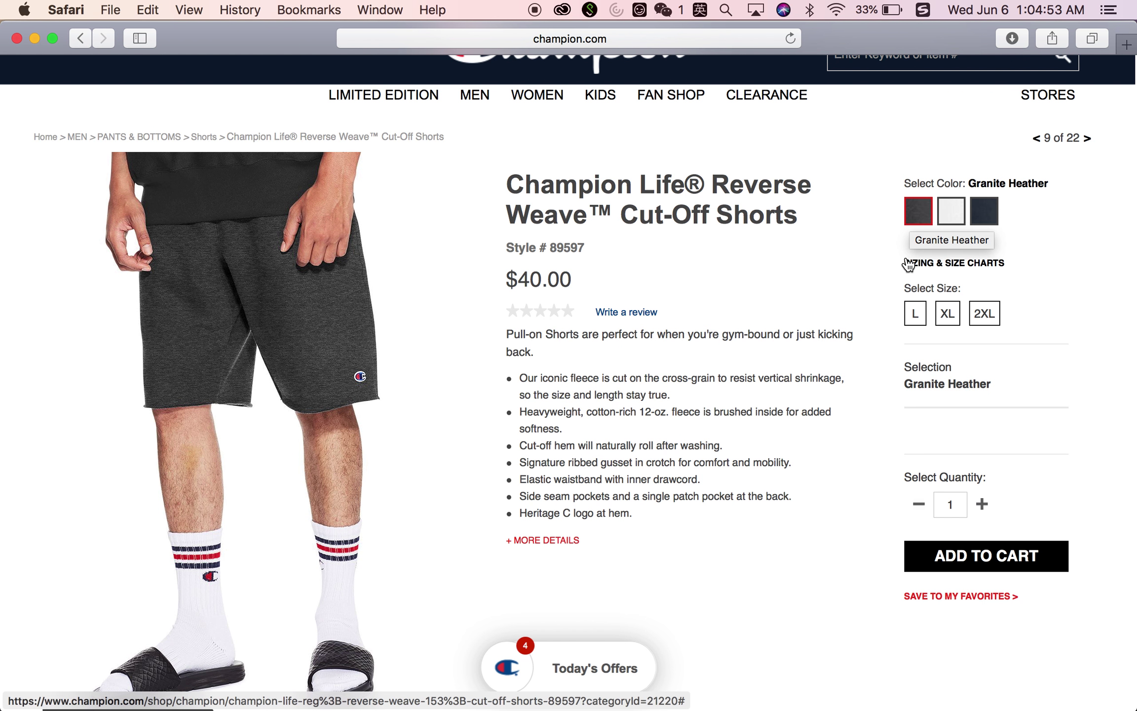
{"action": "left_click", "coordinate": [948, 319]}
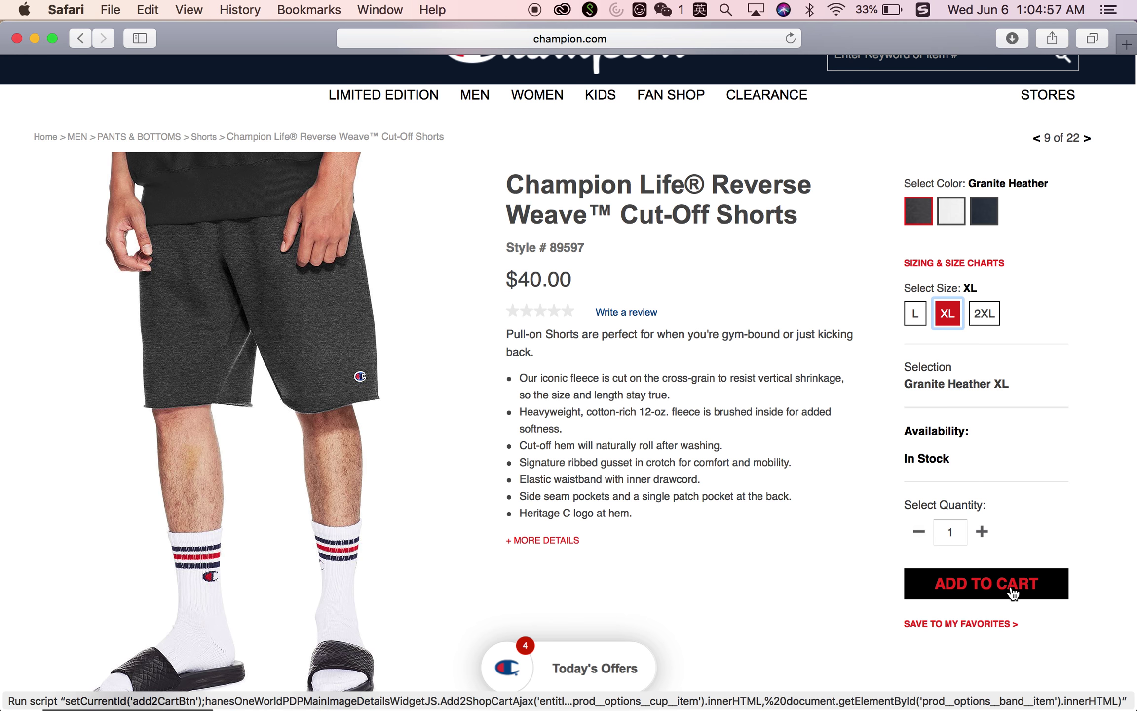
{"action": "left_click", "coordinate": [1012, 589]}
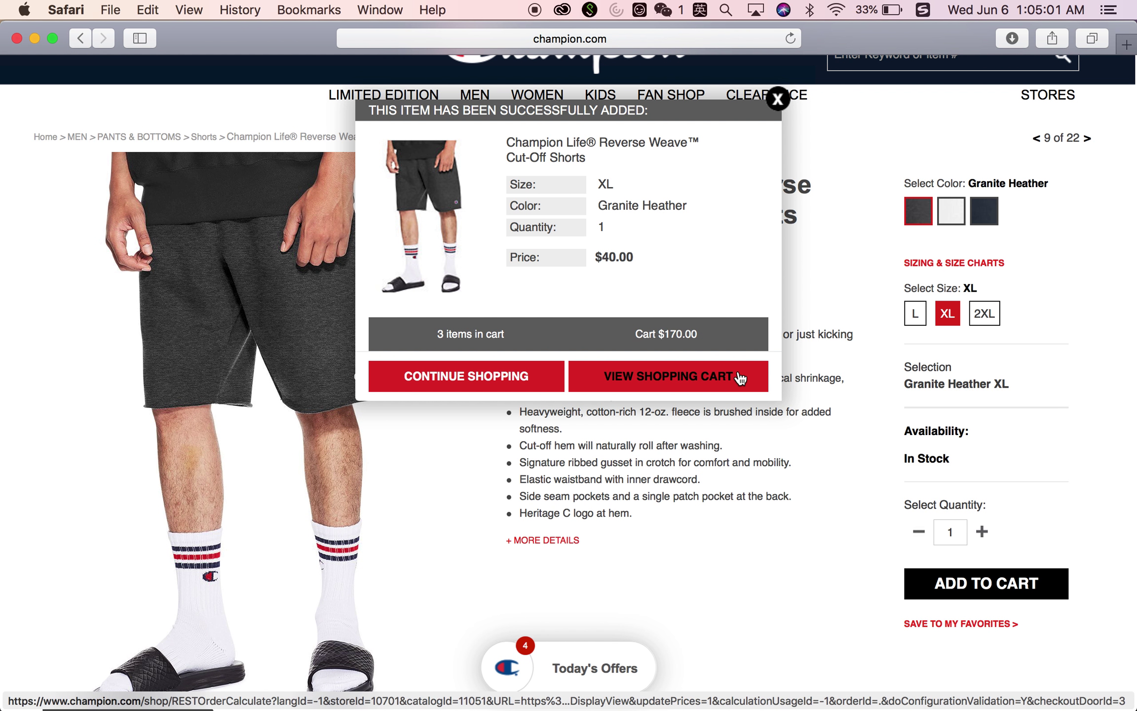
Open the cart and review two Ombre Dip-Dye Crews ($130.00) and XL Cut-Off Shorts ($40.00)
{"action": "left_click", "coordinate": [689, 380]}
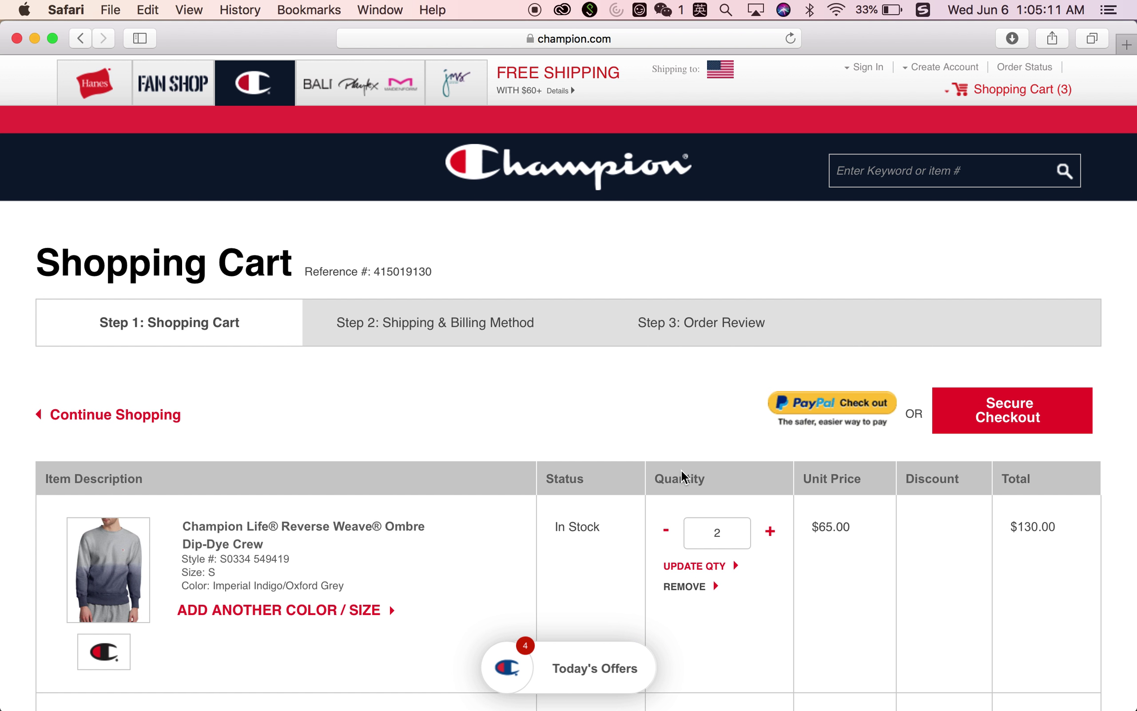
{"action": "scroll", "coordinate": [682, 469], "scroll_direction": "down", "scroll_amount": 8}
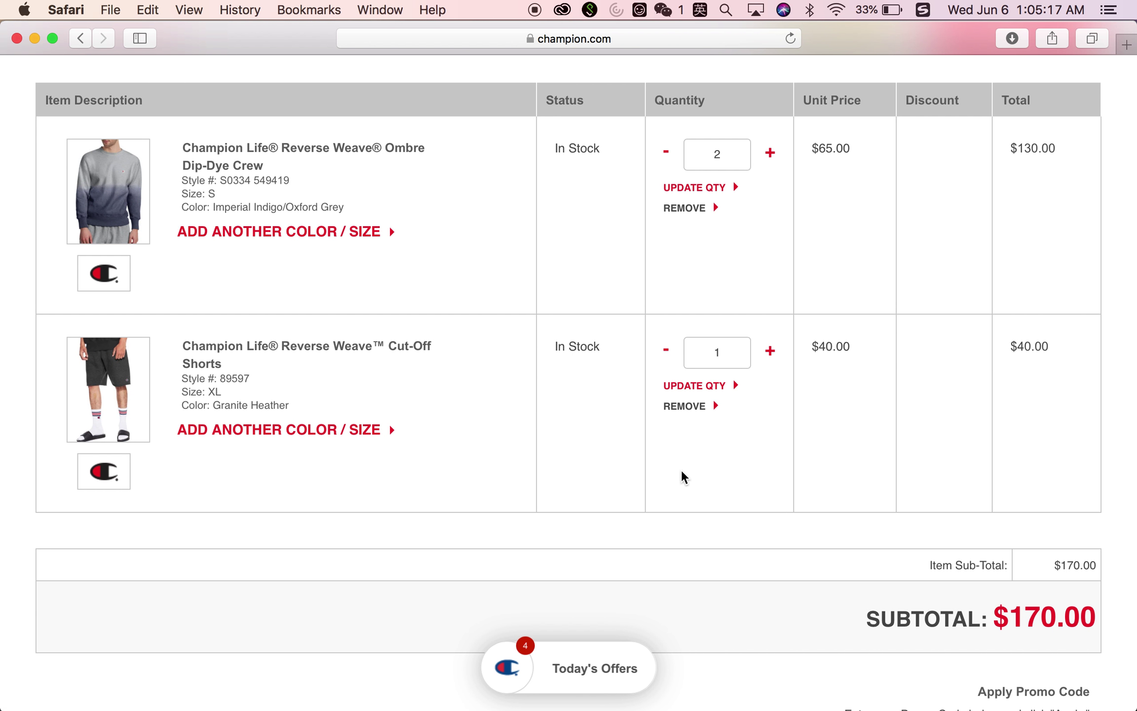
{"action": "scroll", "coordinate": [513, 494], "scroll_direction": "up", "scroll_amount": 5}
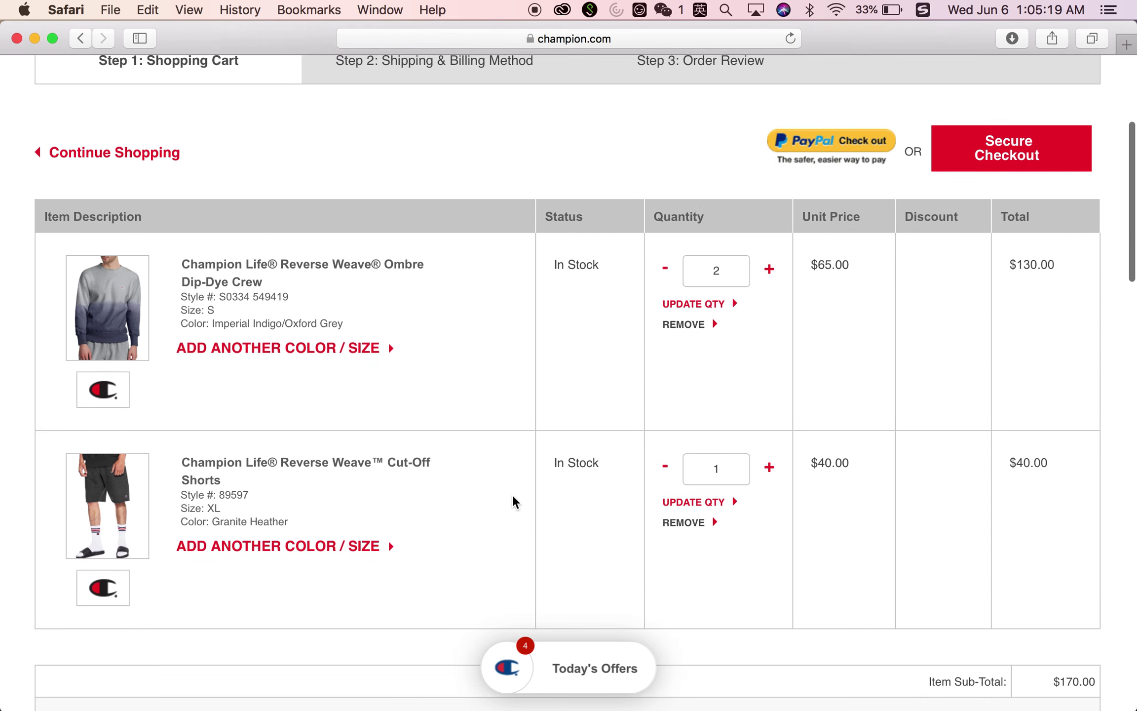
{"action": "scroll", "coordinate": [513, 494], "scroll_direction": "down", "scroll_amount": 4}
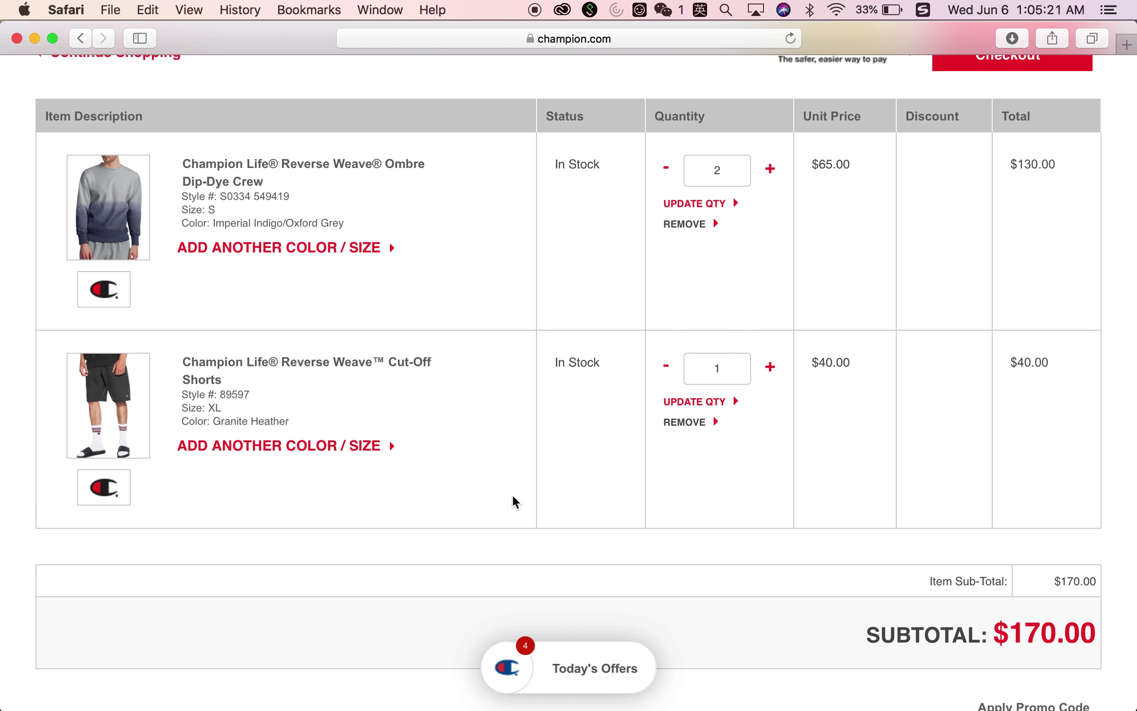
{"action": "scroll", "coordinate": [513, 496], "scroll_direction": "up", "scroll_amount": 3}
{"action": "scroll", "coordinate": [512, 495], "scroll_direction": "up", "scroll_amount": 5}
{"action": "scroll", "coordinate": [512, 495], "scroll_direction": "down", "scroll_amount": 4}
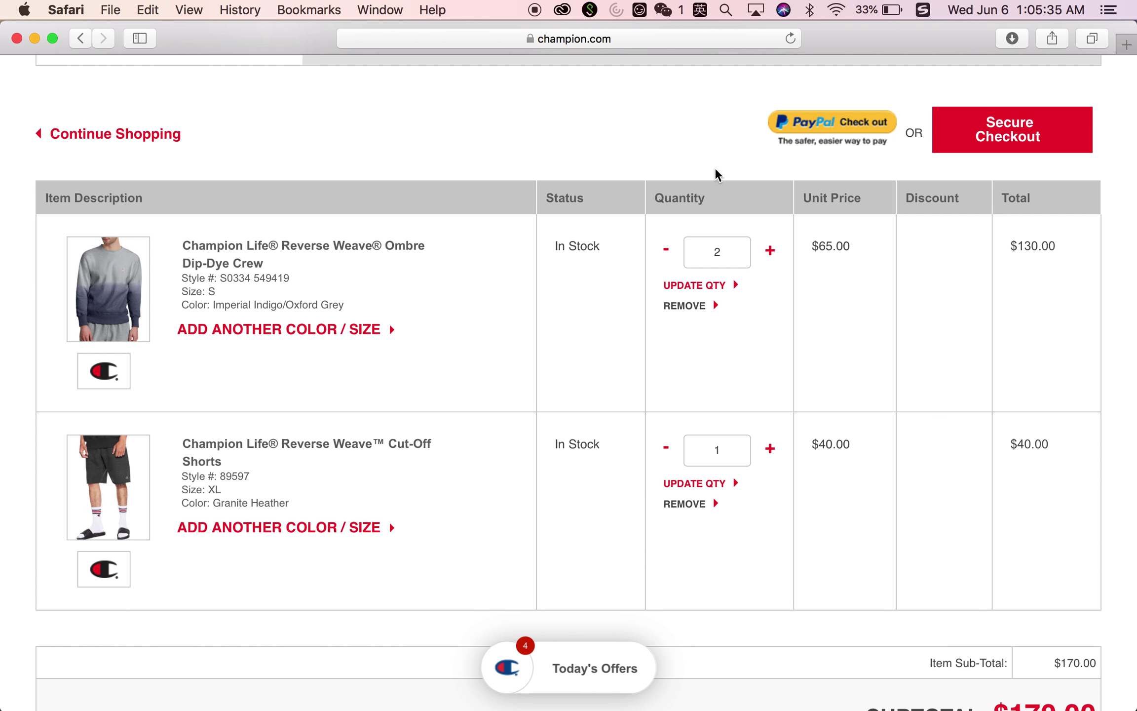
{"action": "scroll", "coordinate": [706, 175], "scroll_direction": "up", "scroll_amount": 3}
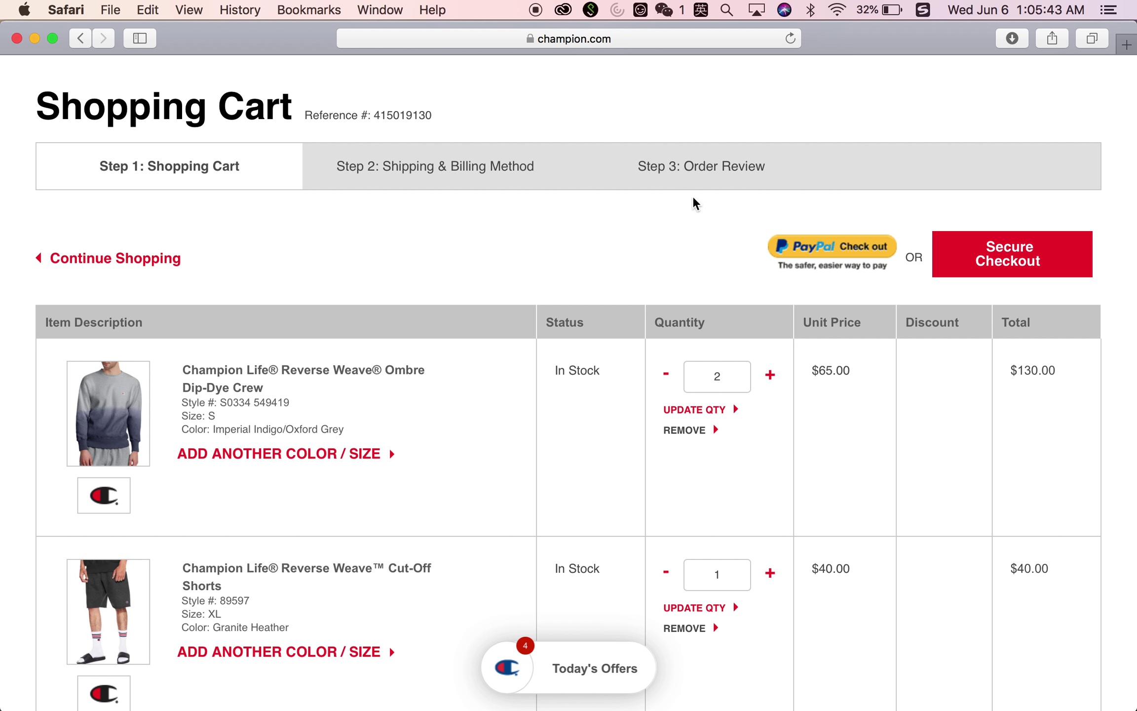
{"action": "scroll", "coordinate": [694, 374], "scroll_direction": "down", "scroll_amount": 10}
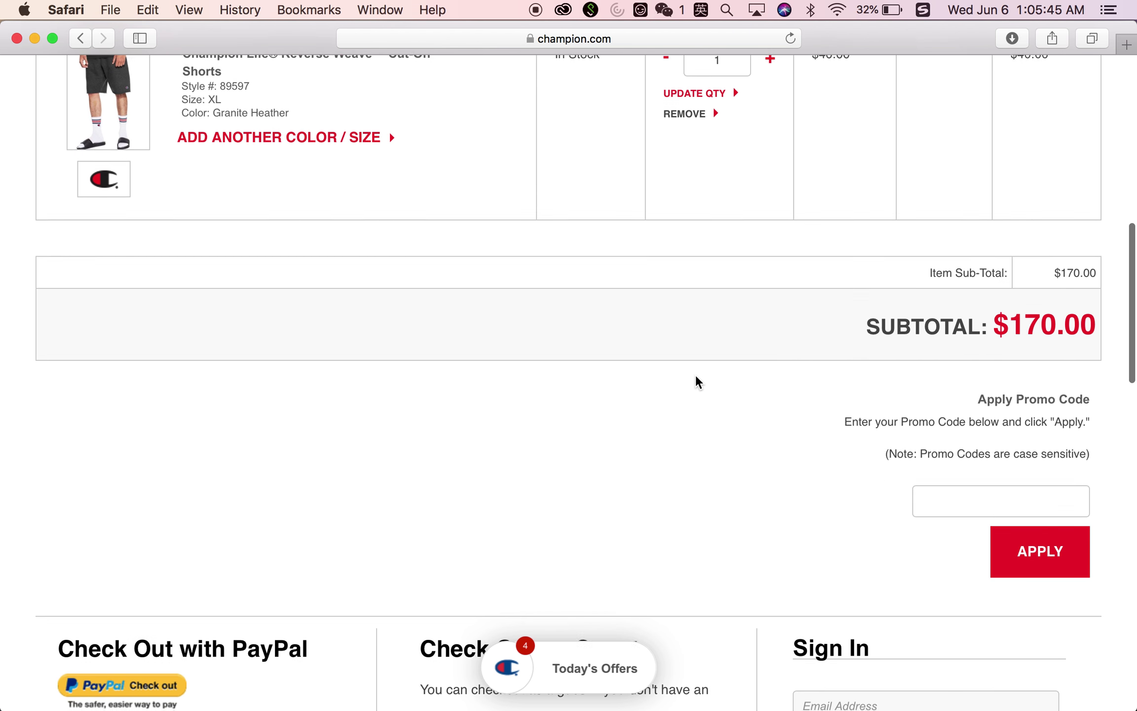
{"action": "scroll", "coordinate": [697, 381], "scroll_direction": "up", "scroll_amount": 3}
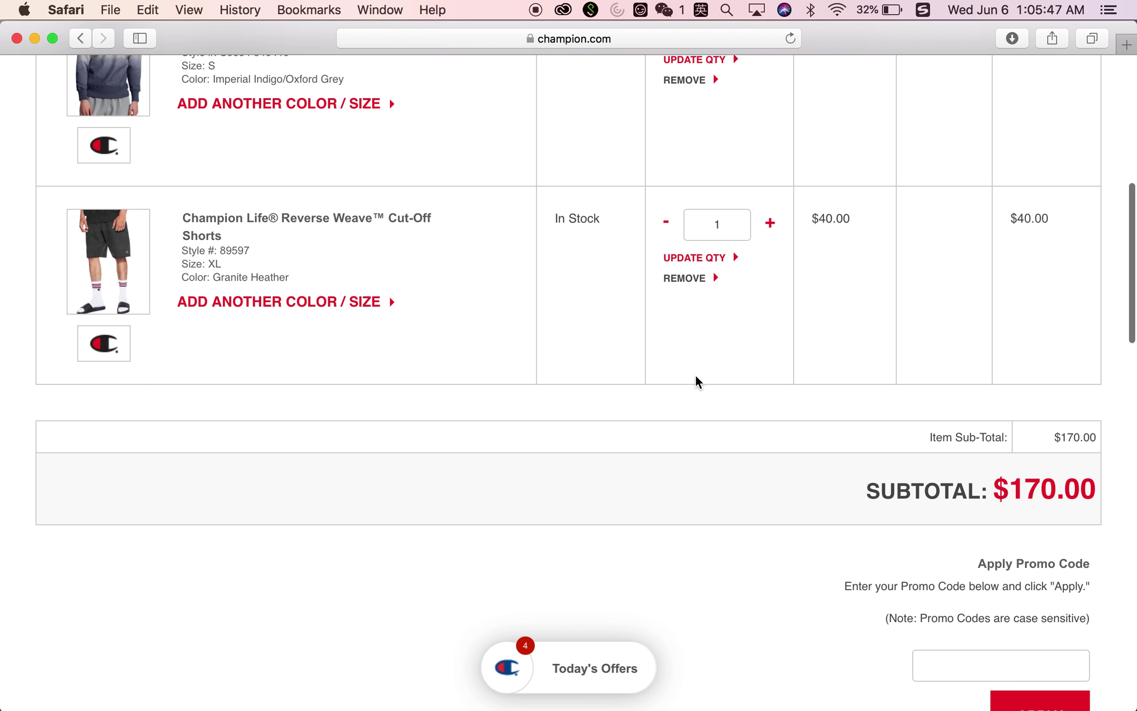
{"action": "scroll", "coordinate": [694, 374], "scroll_direction": "up", "scroll_amount": 2}
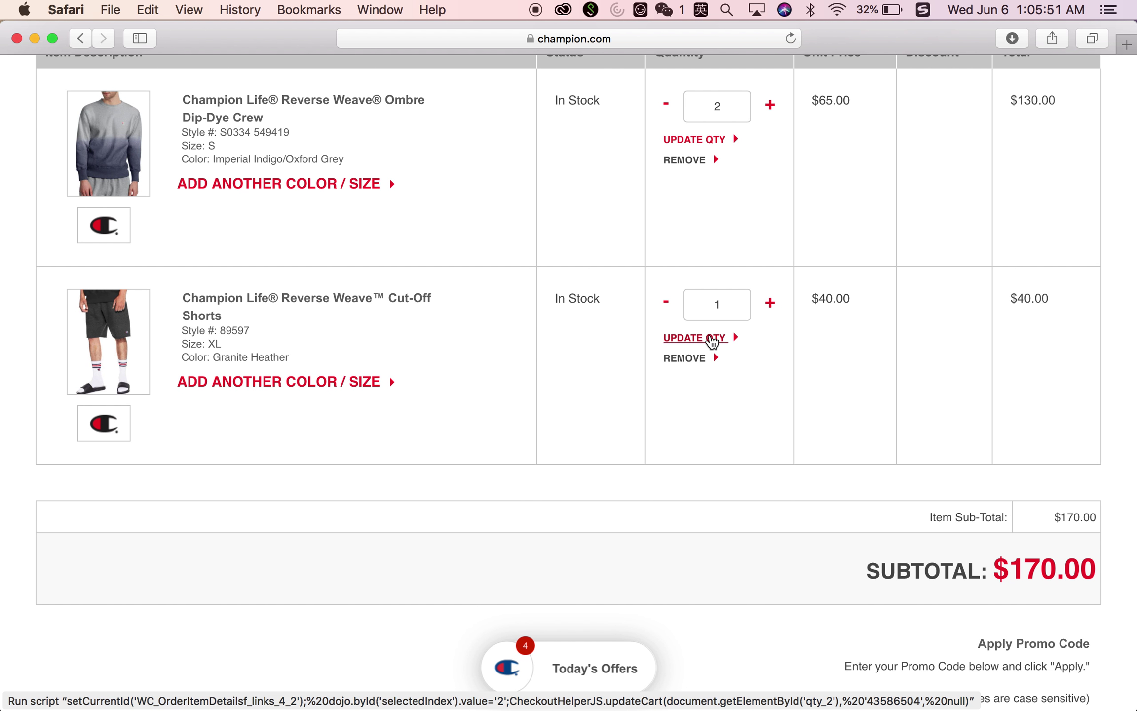
Increase the XL Cut-Off Shorts quantity to 2 and update, making the subtotal $210.00
{"action": "left_click", "coordinate": [771, 303]}
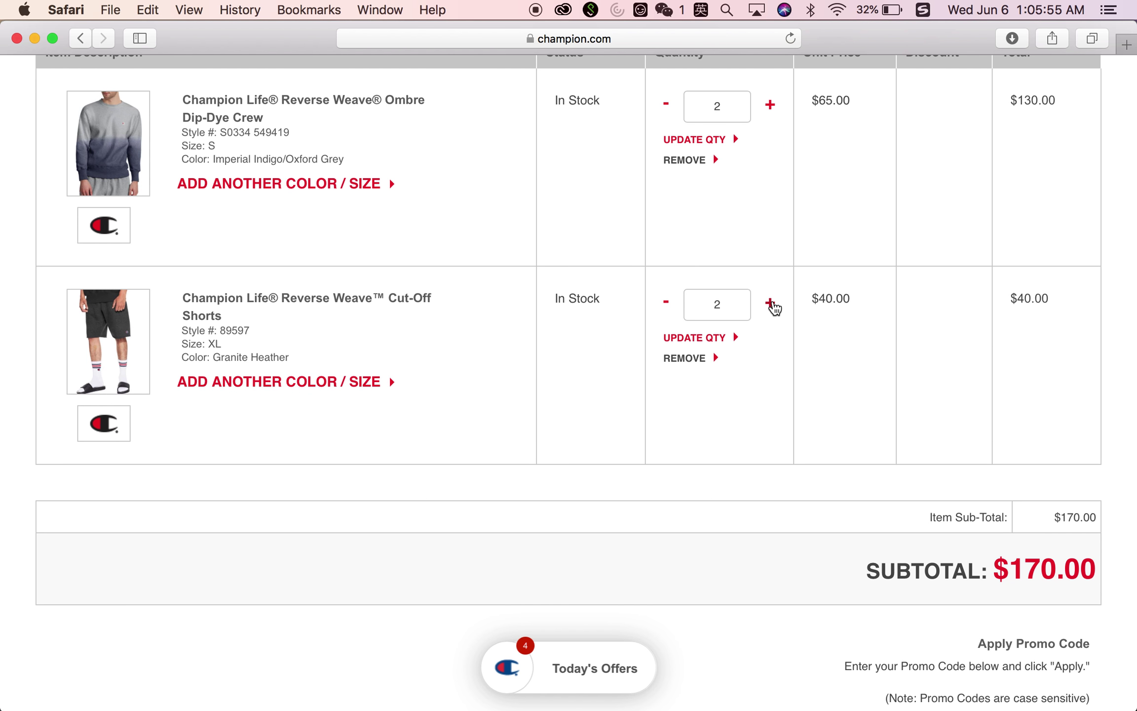
{"action": "scroll", "coordinate": [835, 467], "scroll_direction": "down", "scroll_amount": 5}
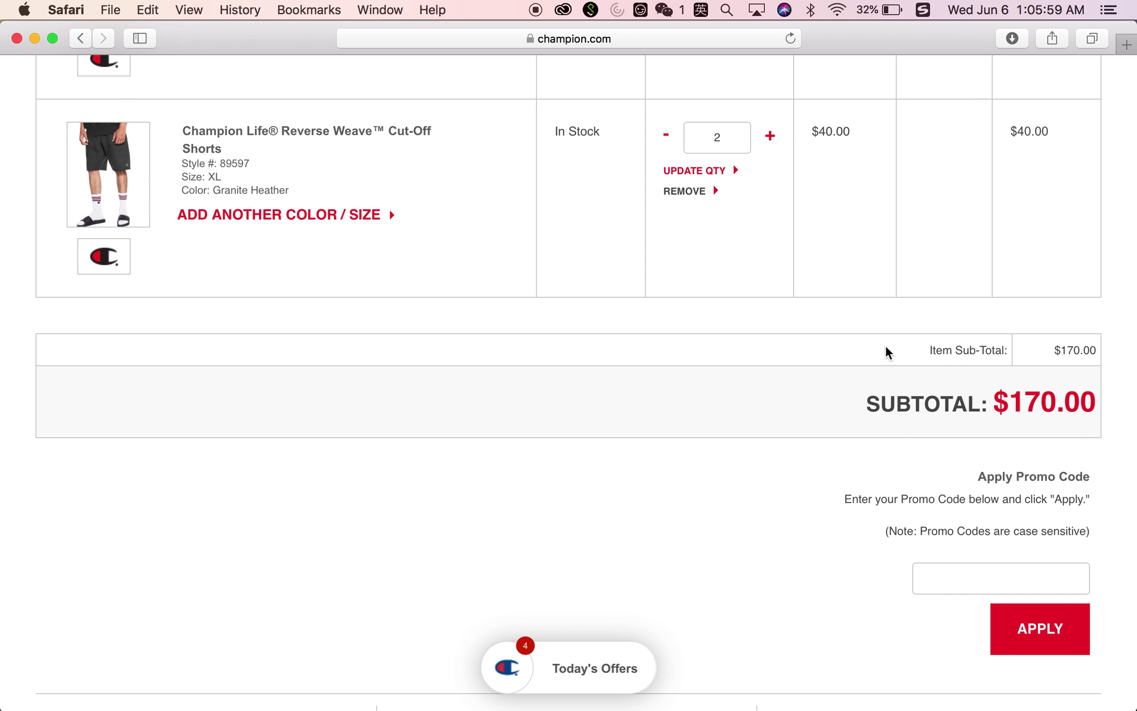
{"action": "scroll", "coordinate": [887, 351], "scroll_direction": "up", "scroll_amount": 3}
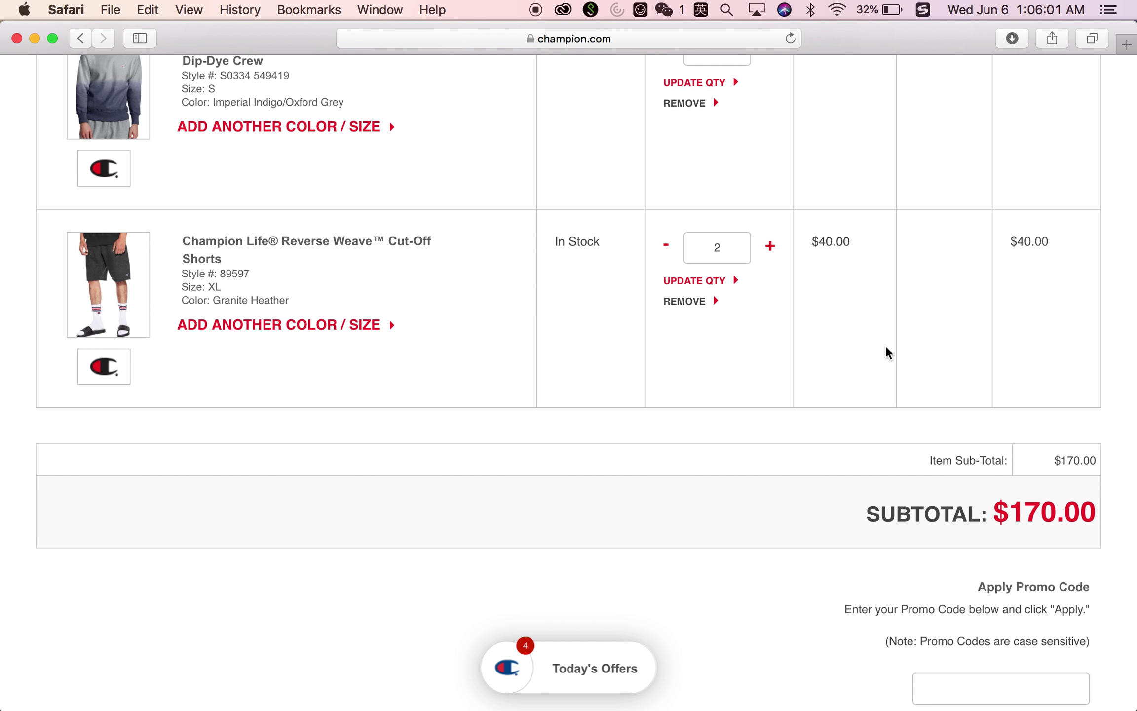
{"action": "scroll", "coordinate": [886, 352], "scroll_direction": "up", "scroll_amount": 2}
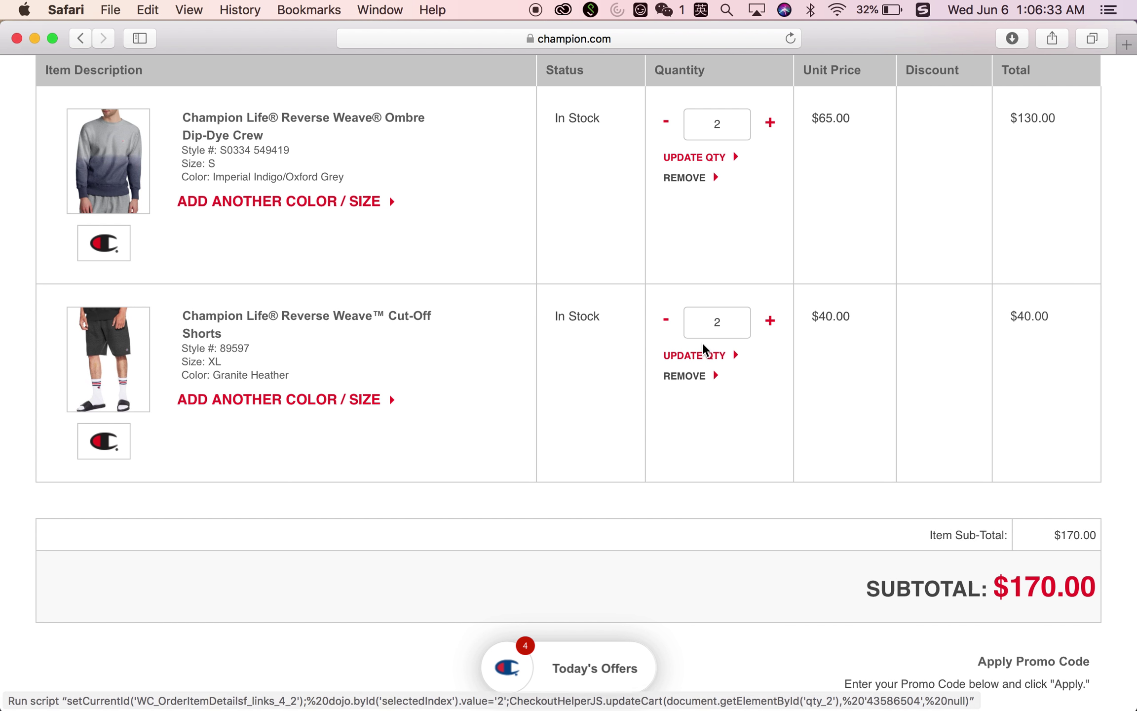
{"action": "left_click", "coordinate": [704, 356]}
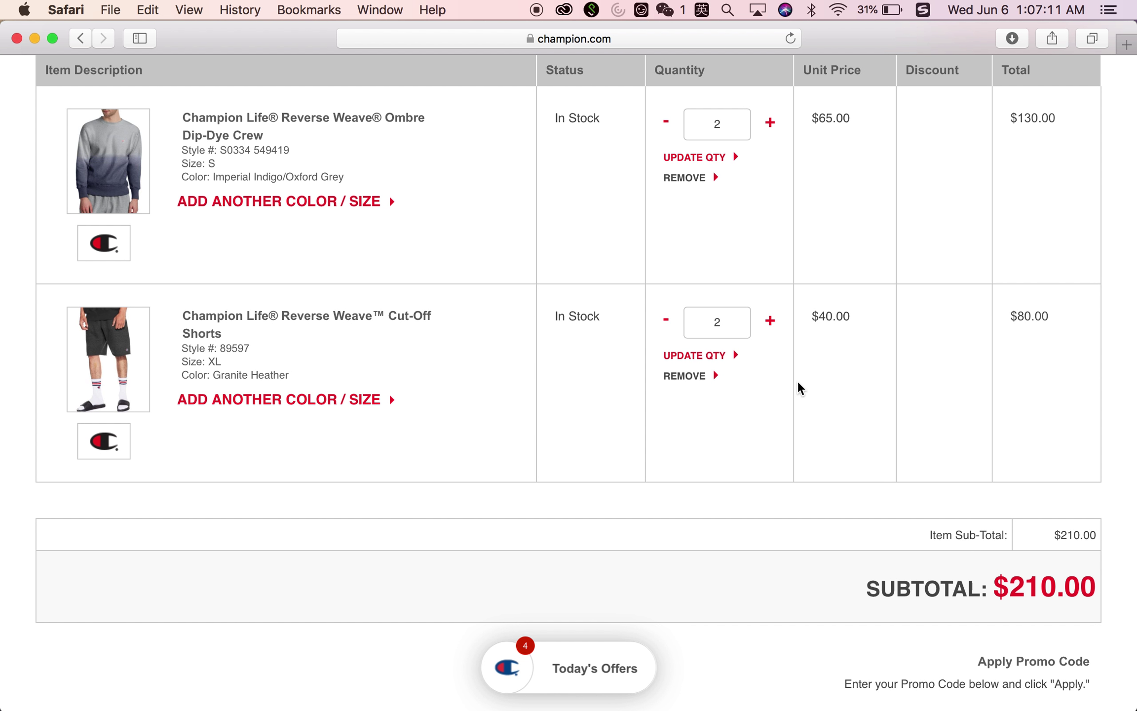
{"action": "scroll", "coordinate": [798, 384], "scroll_direction": "down", "scroll_amount": 3}
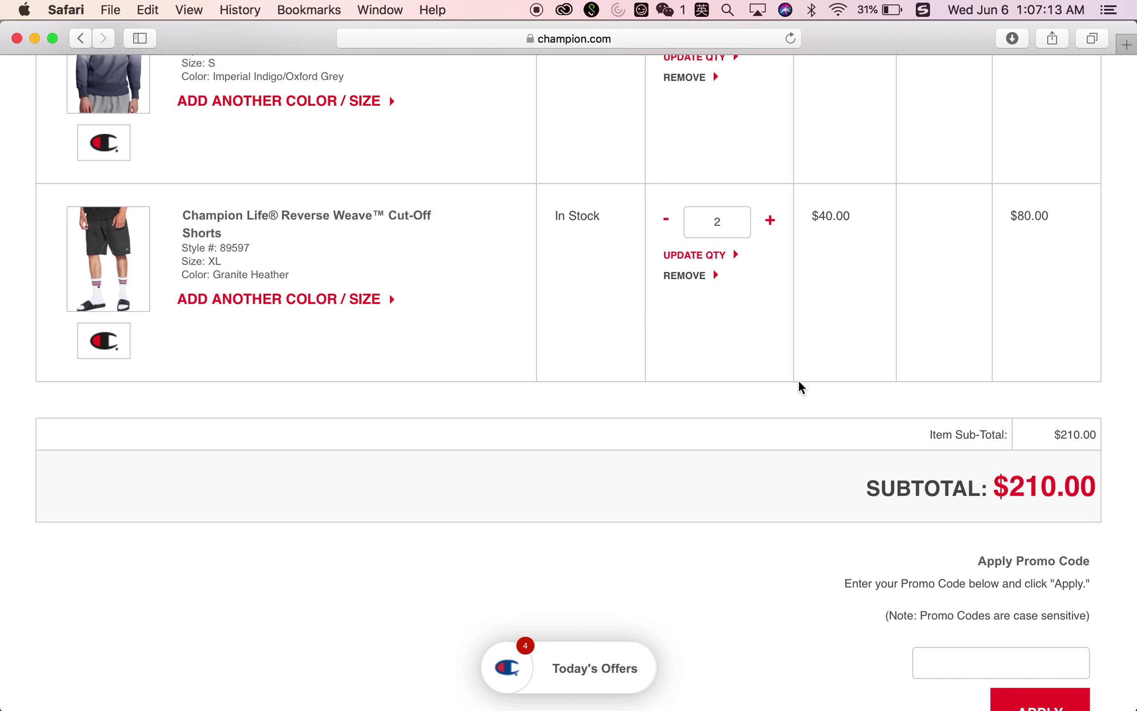
{"action": "scroll", "coordinate": [764, 301], "scroll_direction": "up", "scroll_amount": 2}
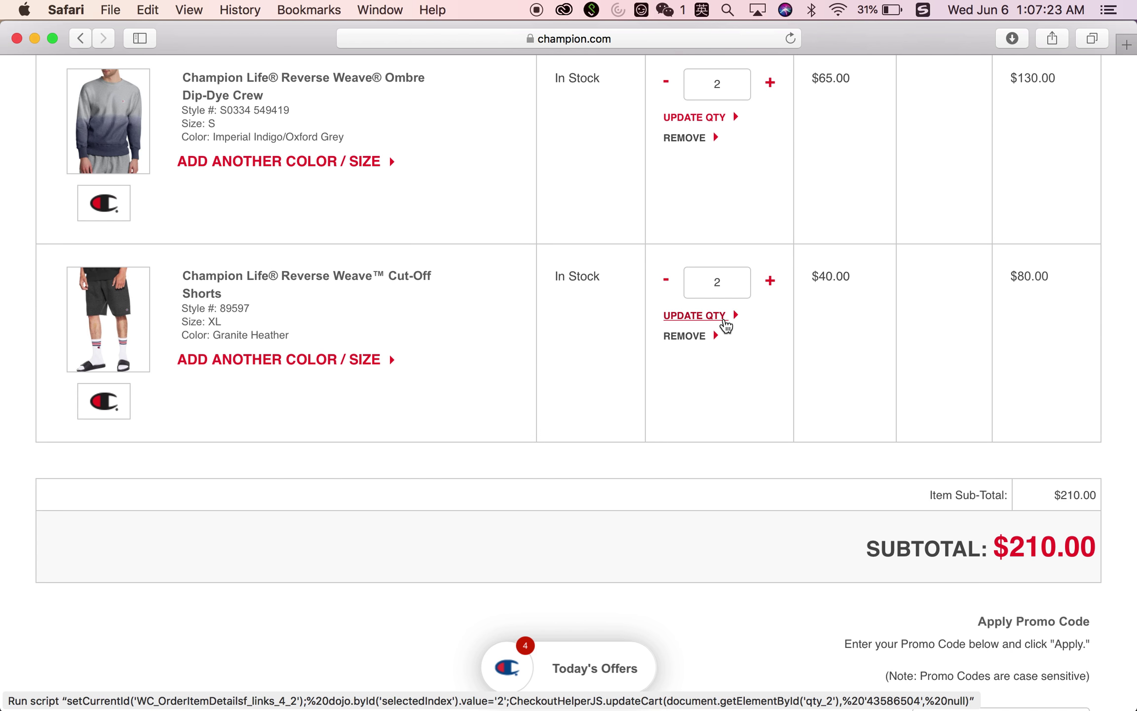
{"action": "scroll", "coordinate": [725, 326], "scroll_direction": "down", "scroll_amount": 2}
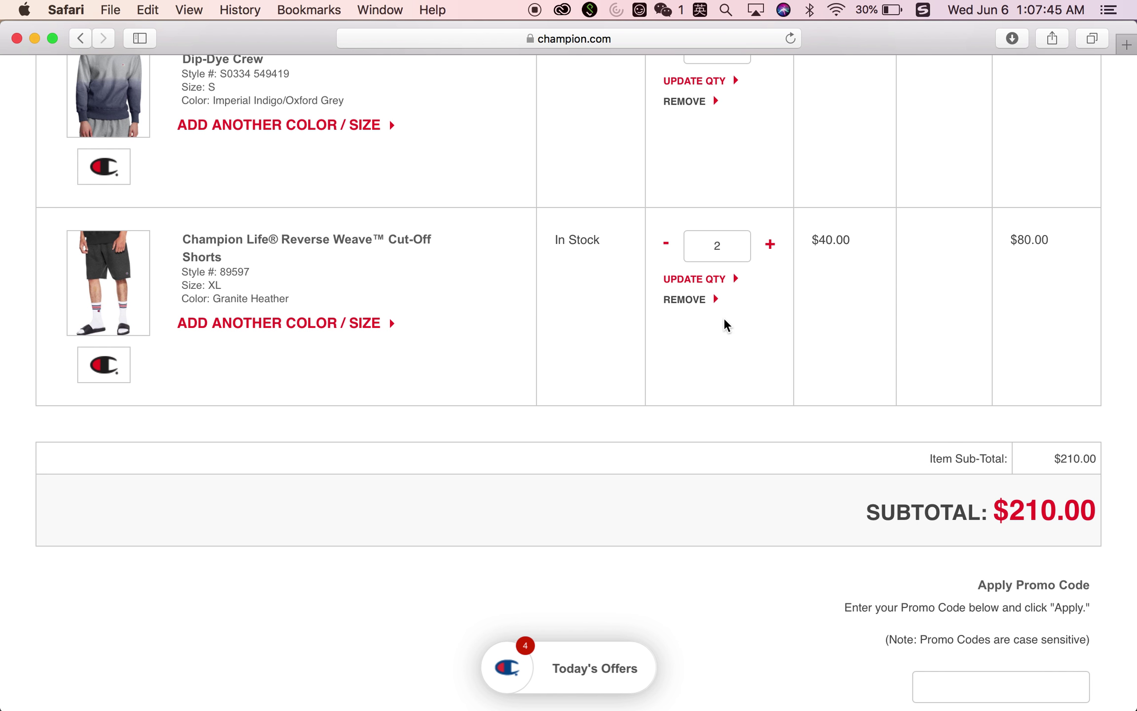
{"action": "scroll", "coordinate": [723, 318], "scroll_direction": "up", "scroll_amount": 8}
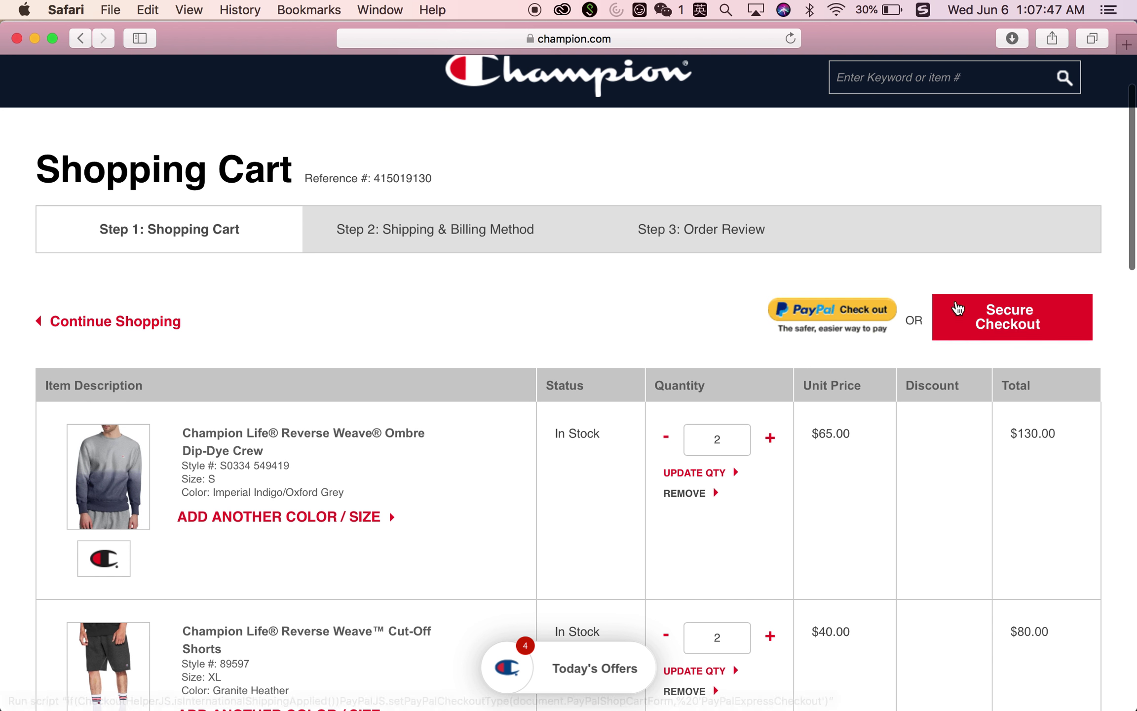
Start Secure Checkout for the $210.00 cart
{"action": "left_click", "coordinate": [1024, 330]}
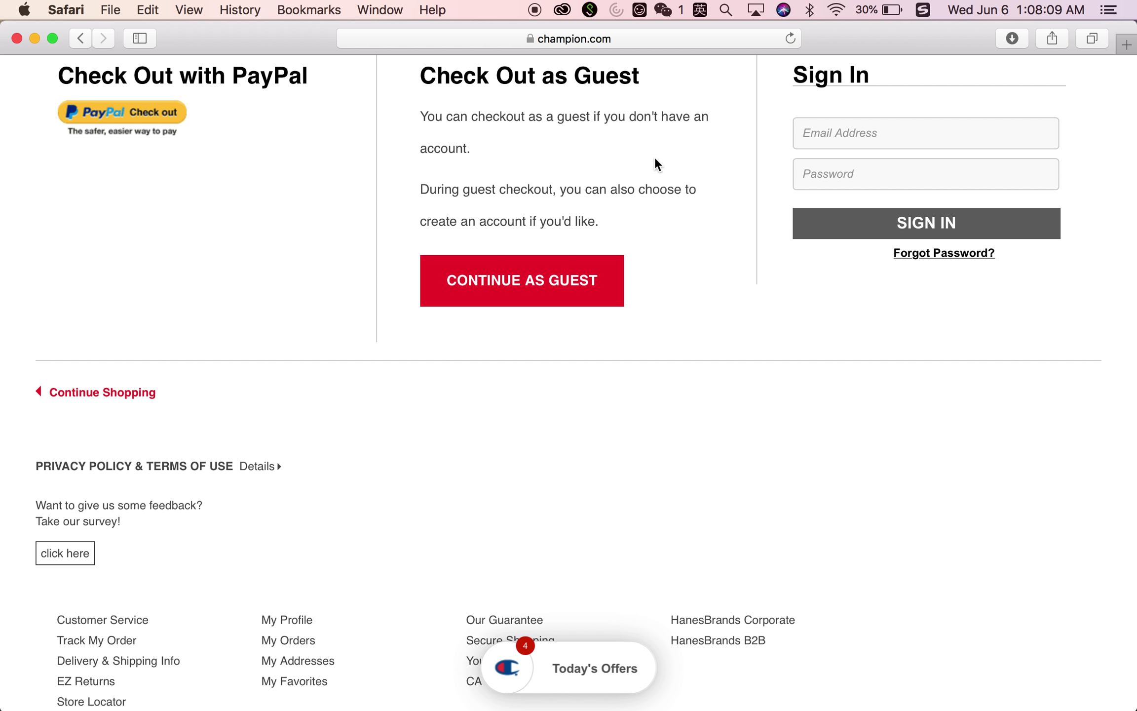
{"action": "scroll", "coordinate": [655, 159], "scroll_direction": "up", "scroll_amount": 1}
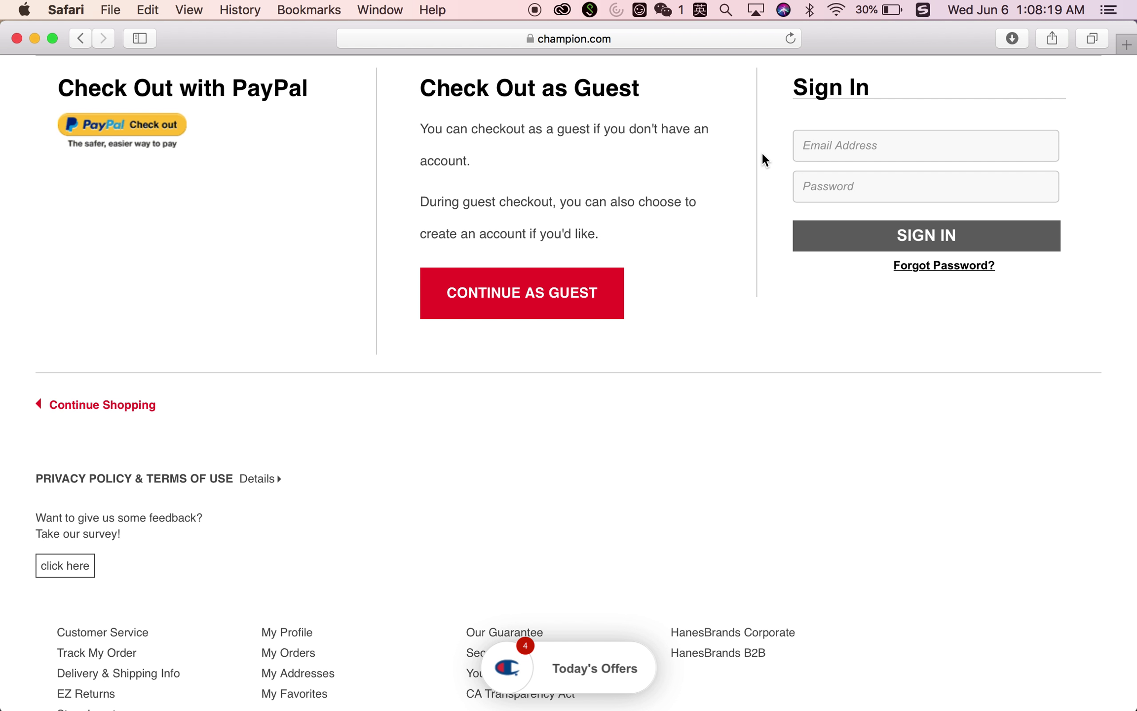
{"action": "scroll", "coordinate": [761, 152], "scroll_direction": "up", "scroll_amount": 15}
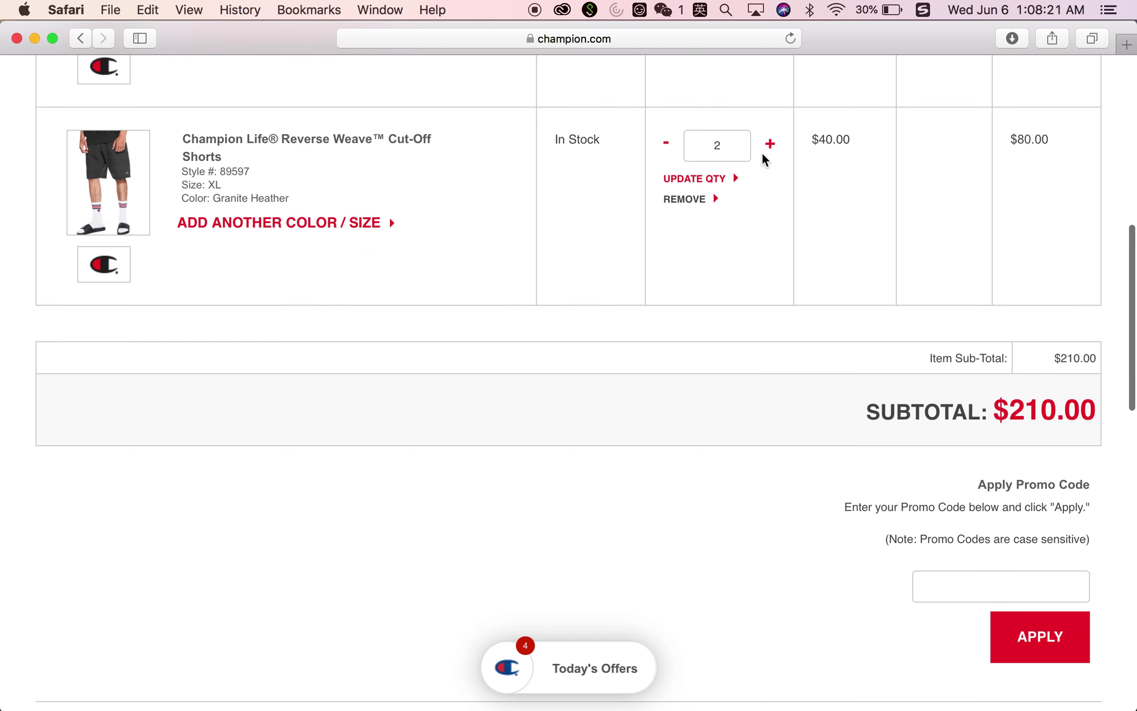
{"action": "scroll", "coordinate": [763, 155], "scroll_direction": "up", "scroll_amount": 5}
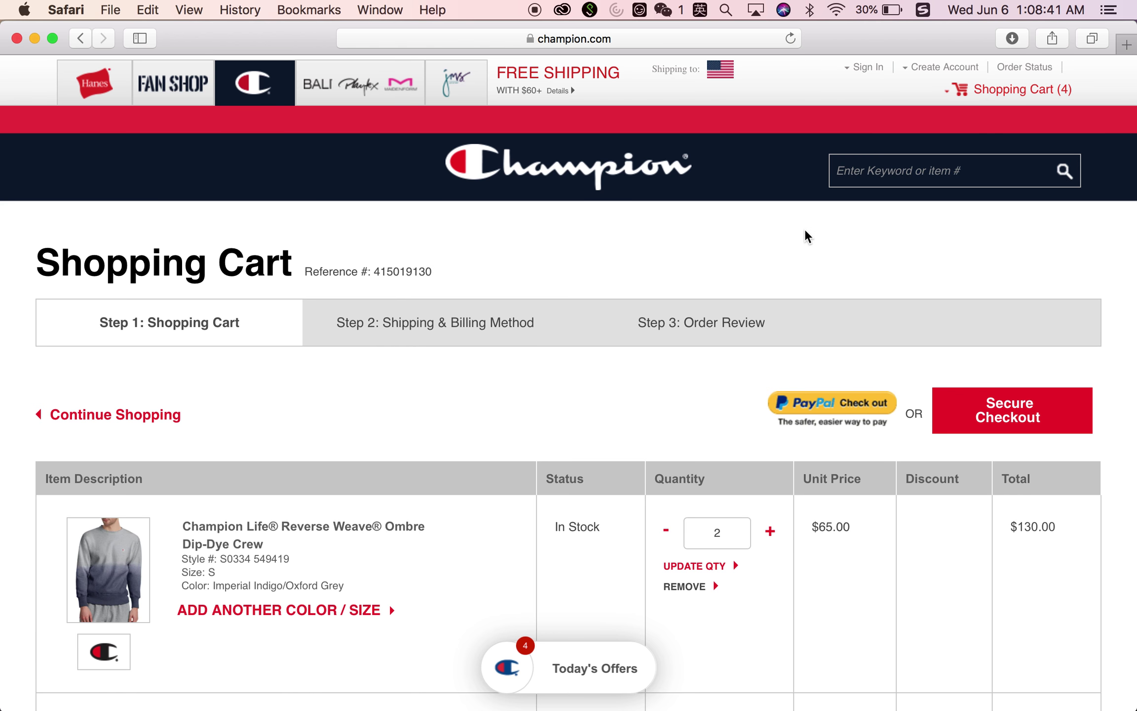
{"action": "scroll", "coordinate": [802, 230], "scroll_direction": "down", "scroll_amount": 10}
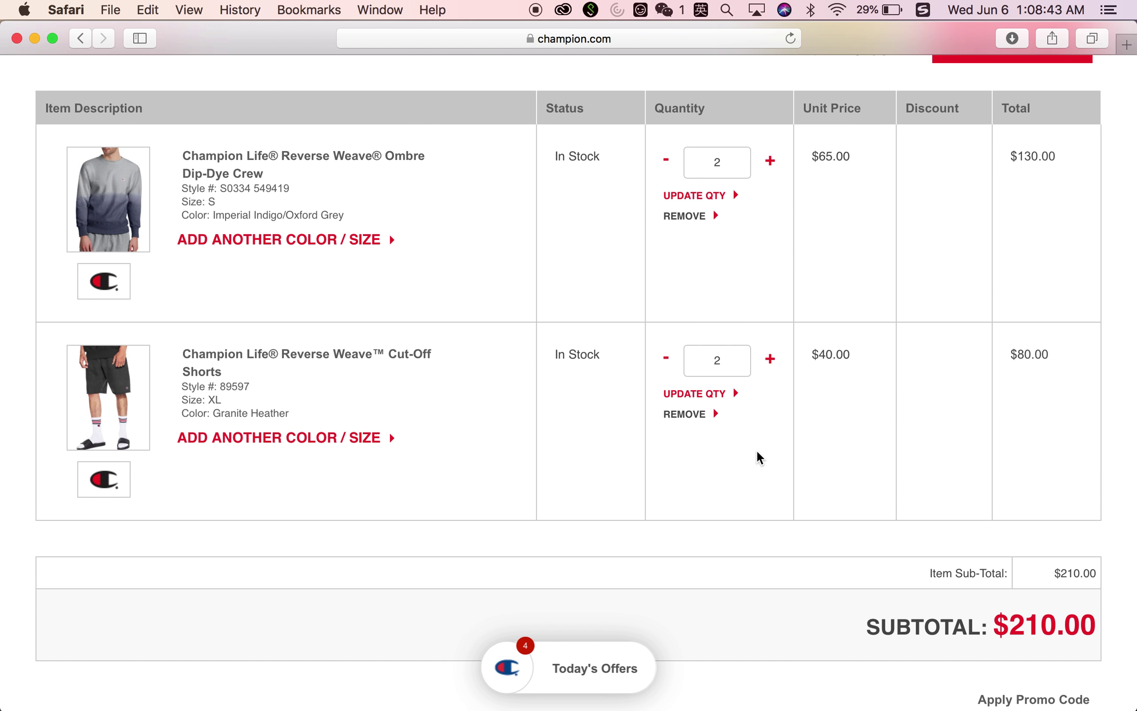
Scroll to the PayPal, guest checkout and sign-in options below the cart
{"action": "scroll", "coordinate": [759, 456], "scroll_direction": "down", "scroll_amount": 15}
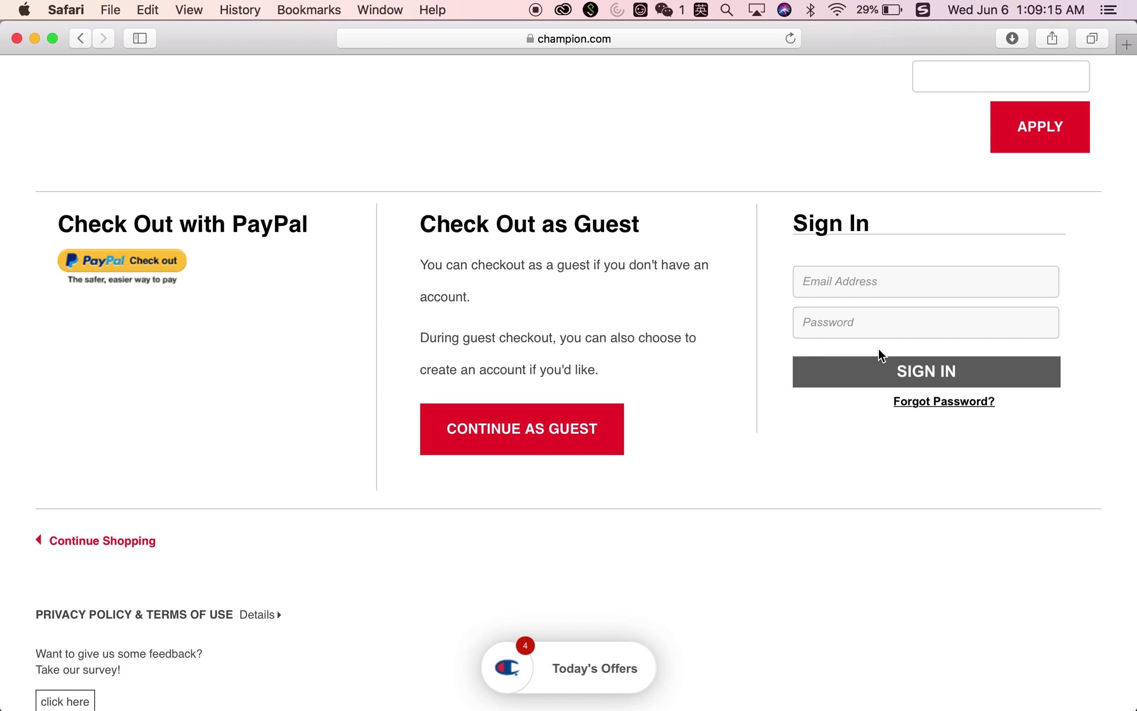
{"action": "scroll", "coordinate": [868, 352], "scroll_direction": "up", "scroll_amount": 1}
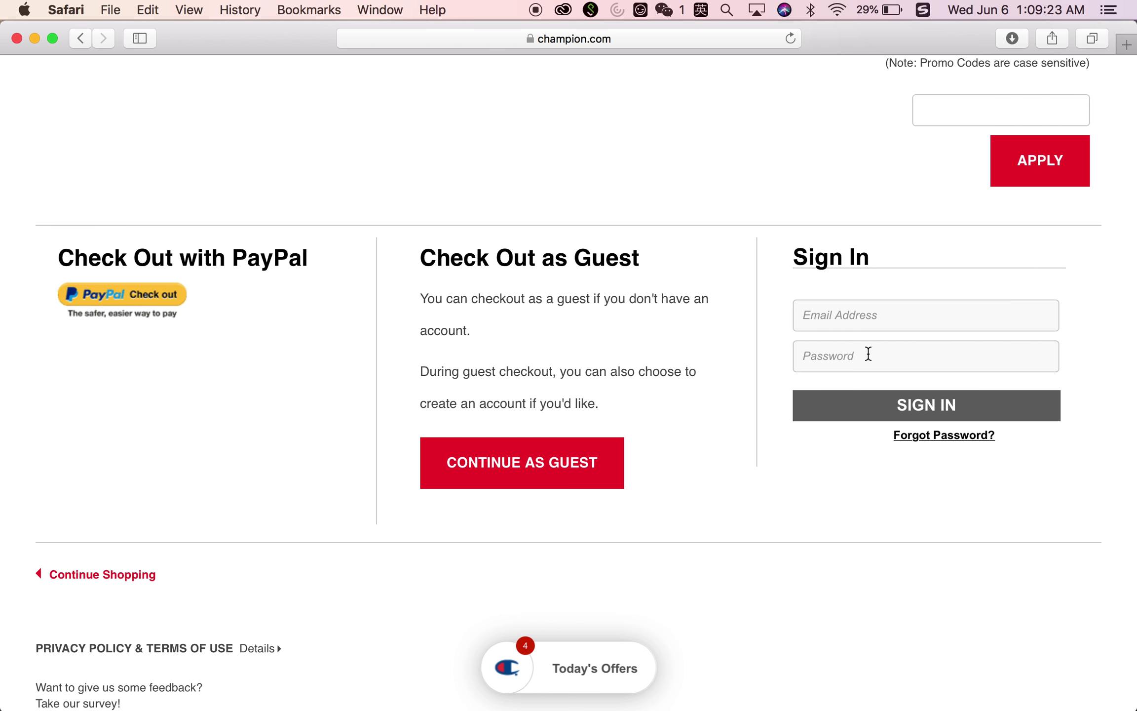
{"action": "key", "text": "super+bracketleft"}
Open the Create Account form and enter the customer's first and last name
{"action": "left_click", "coordinate": [929, 66]}
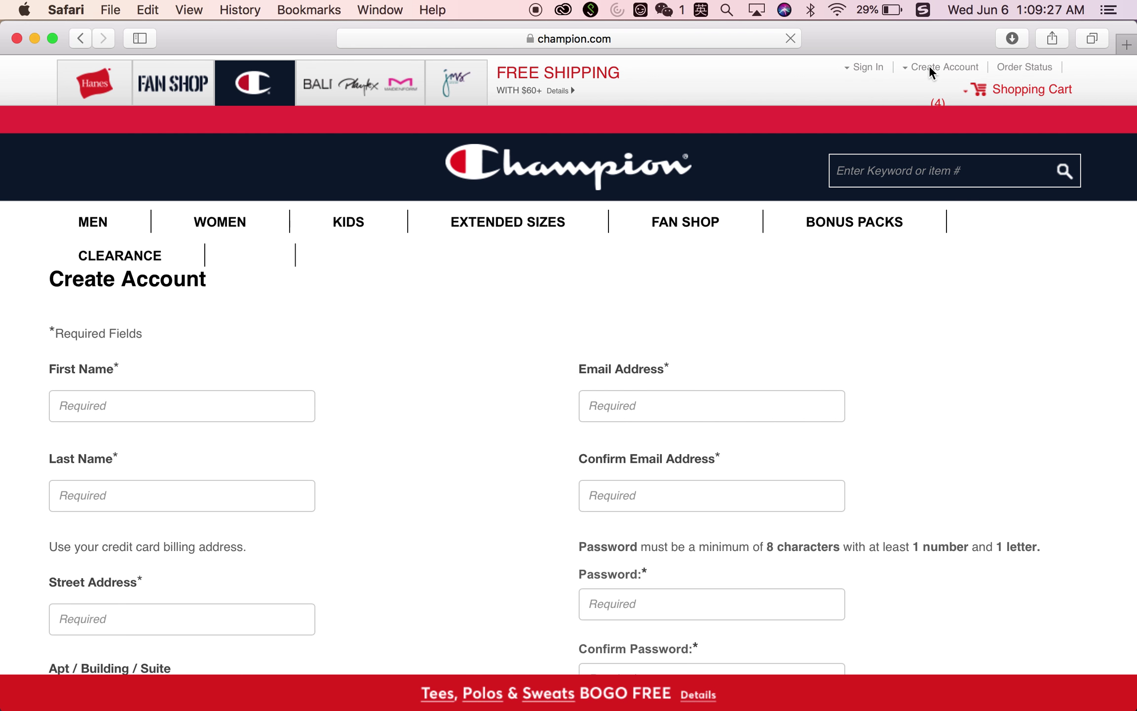
{"action": "left_click", "coordinate": [203, 404]}
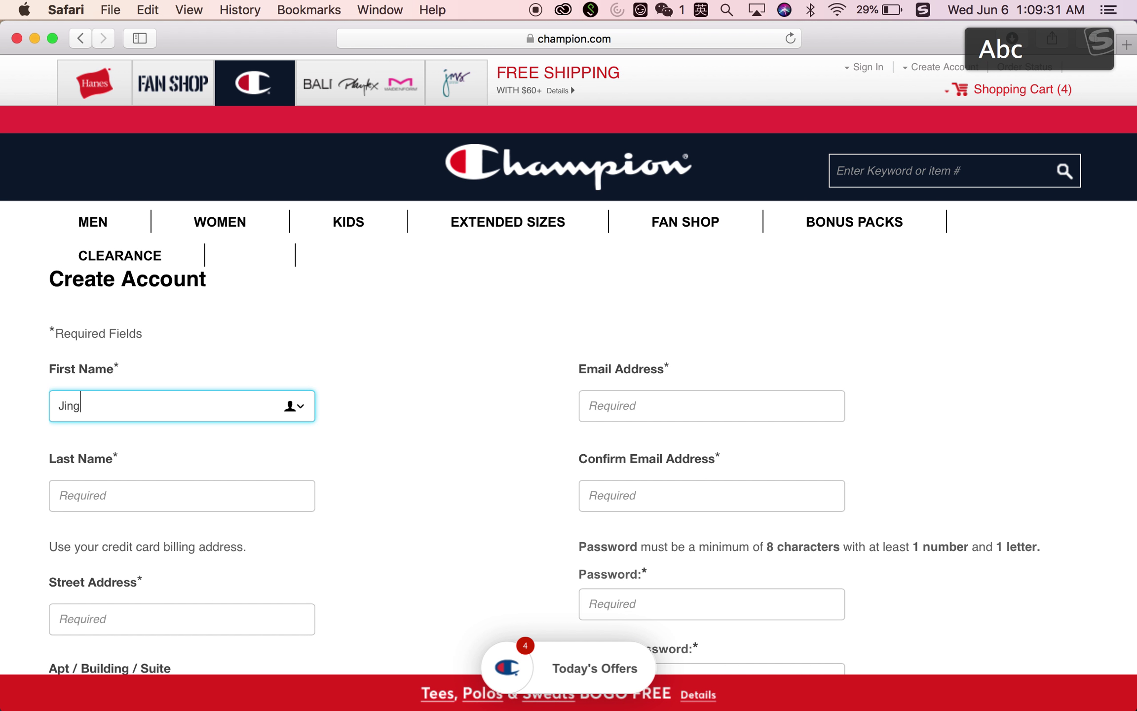
{"action": "left_click", "coordinate": [188, 493]}
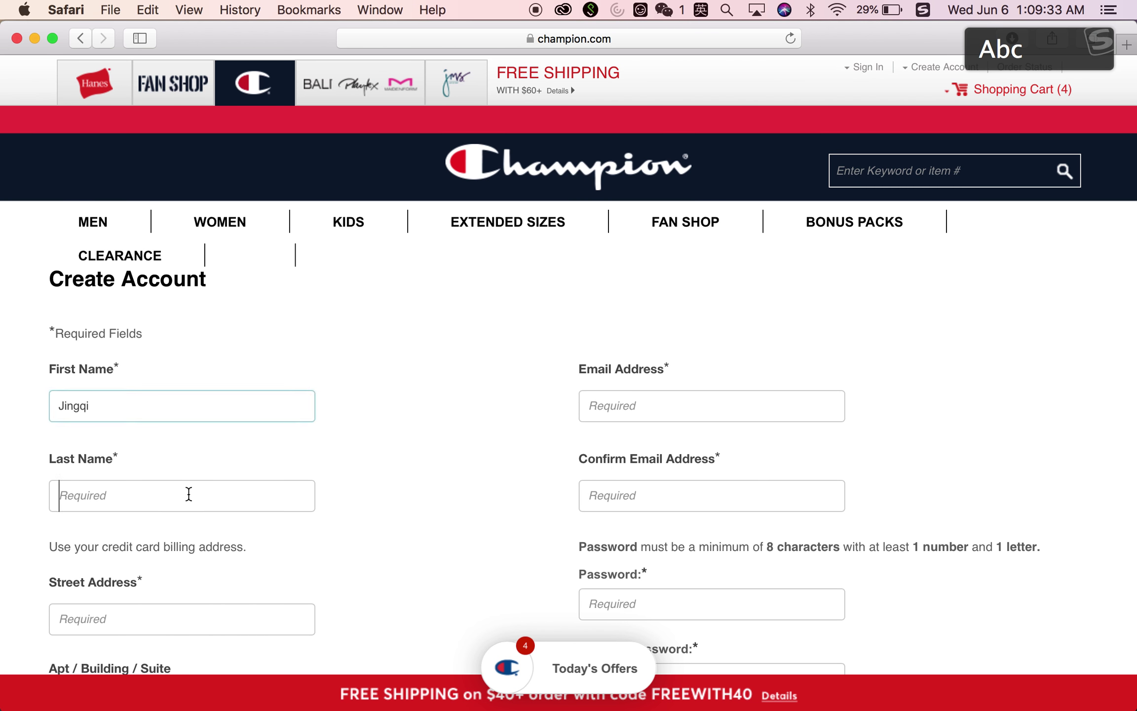
{"action": "key", "text": "Caps_Lock"}
{"action": "type", "text": "WANG"}
{"action": "key", "text": "BackSpace"}
{"action": "key", "text": "BackSpace"}
{"action": "key", "text": "BackSpace"}
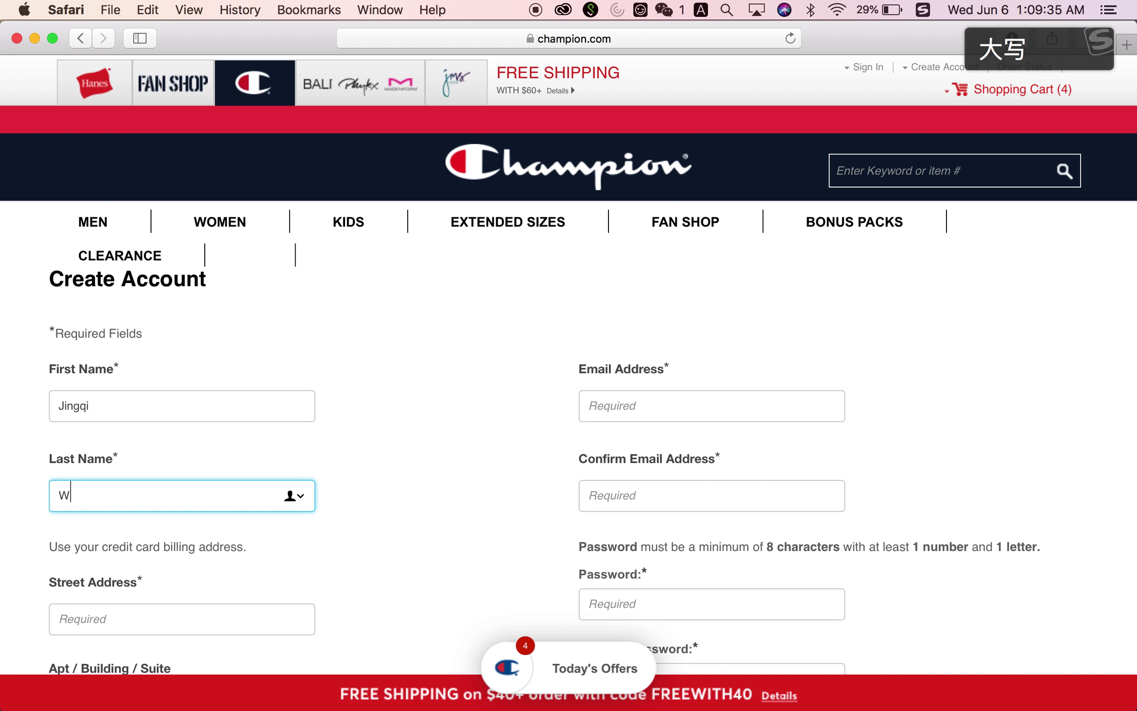
{"action": "key", "text": "Caps_Lock"}
Enter the customer's street address, leaving the apartment field empty
{"action": "scroll", "coordinate": [148, 409], "scroll_direction": "down", "scroll_amount": 4}
{"action": "left_click", "coordinate": [137, 429]}
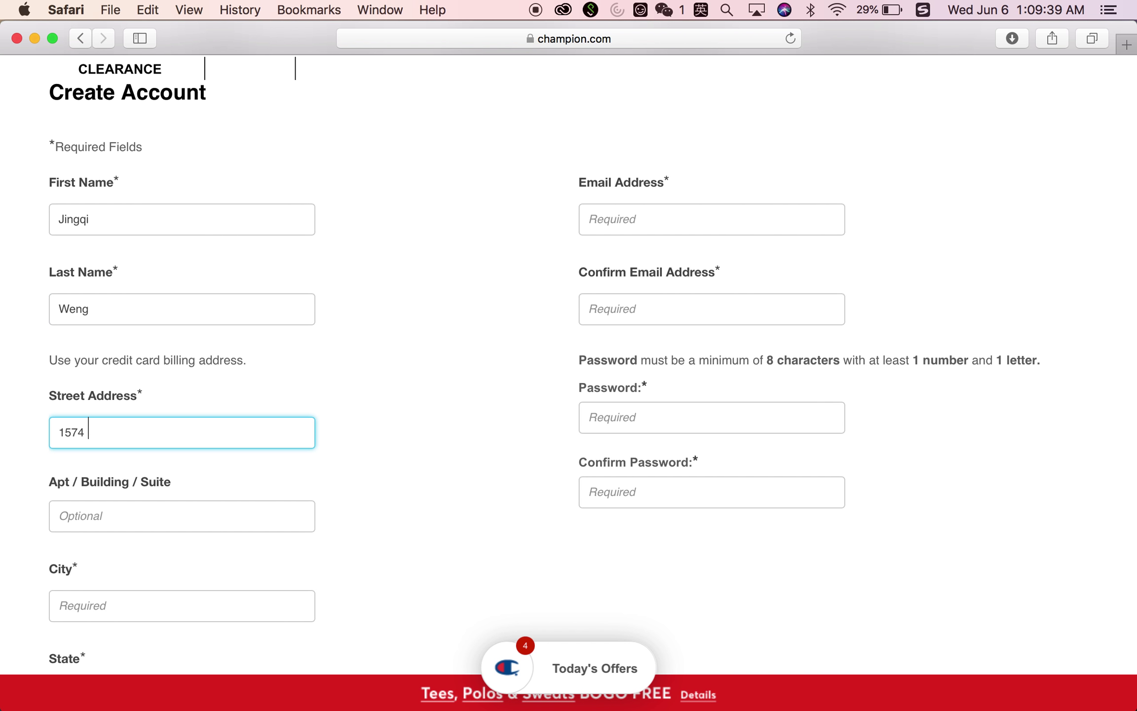
{"action": "key", "text": "Caps_Lock"}
{"action": "key", "text": "Caps_Lock"}
{"action": "key", "text": "Caps_Lock"}
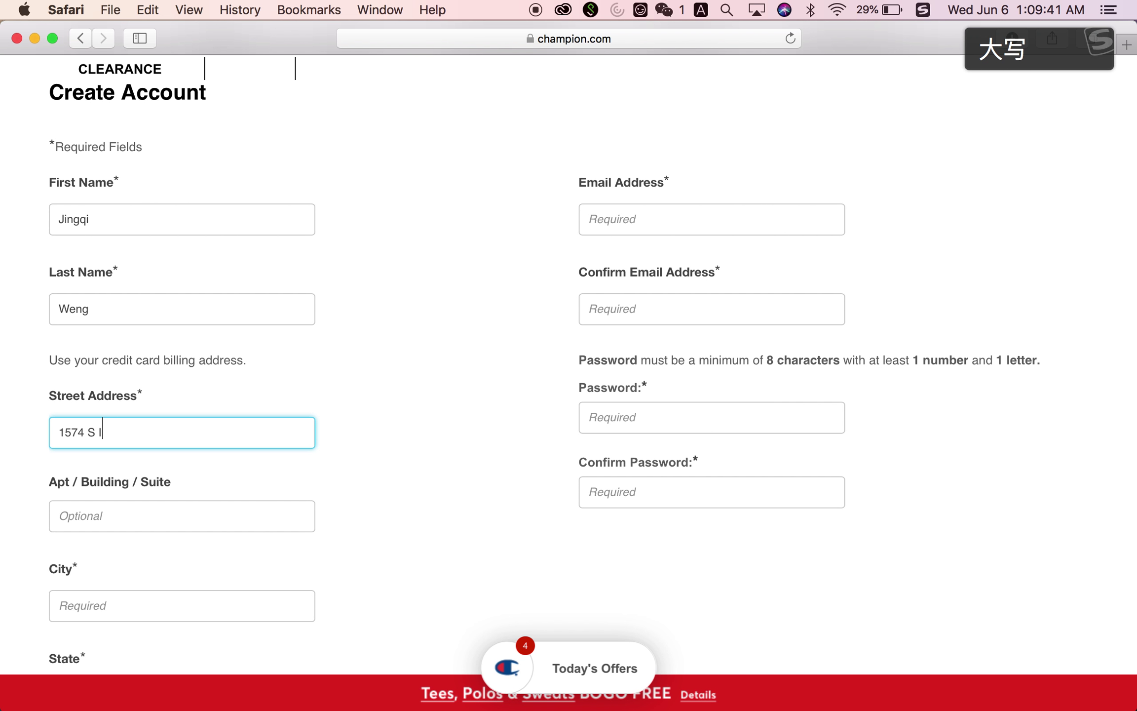
{"action": "key", "text": "Caps_Lock"}
{"action": "left_click", "coordinate": [90, 526]}
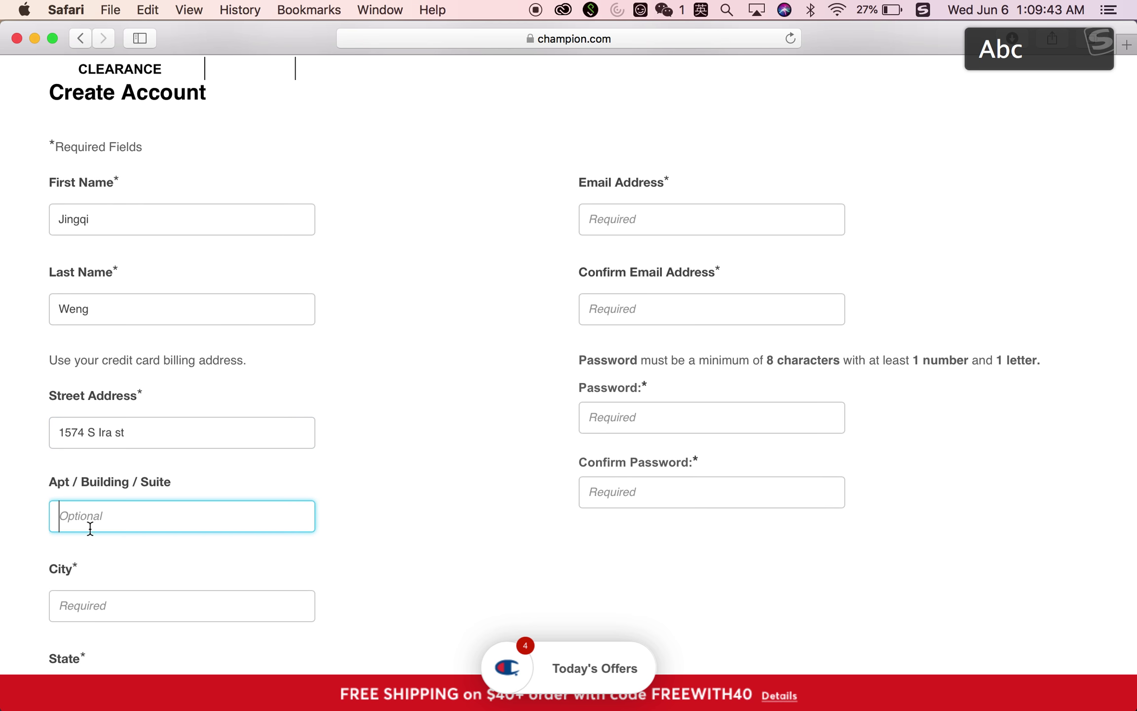
Enter the customer's city and choose Indiana as the state
{"action": "left_click", "coordinate": [91, 597]}
{"action": "scroll", "coordinate": [91, 595], "scroll_direction": "down", "scroll_amount": 3}
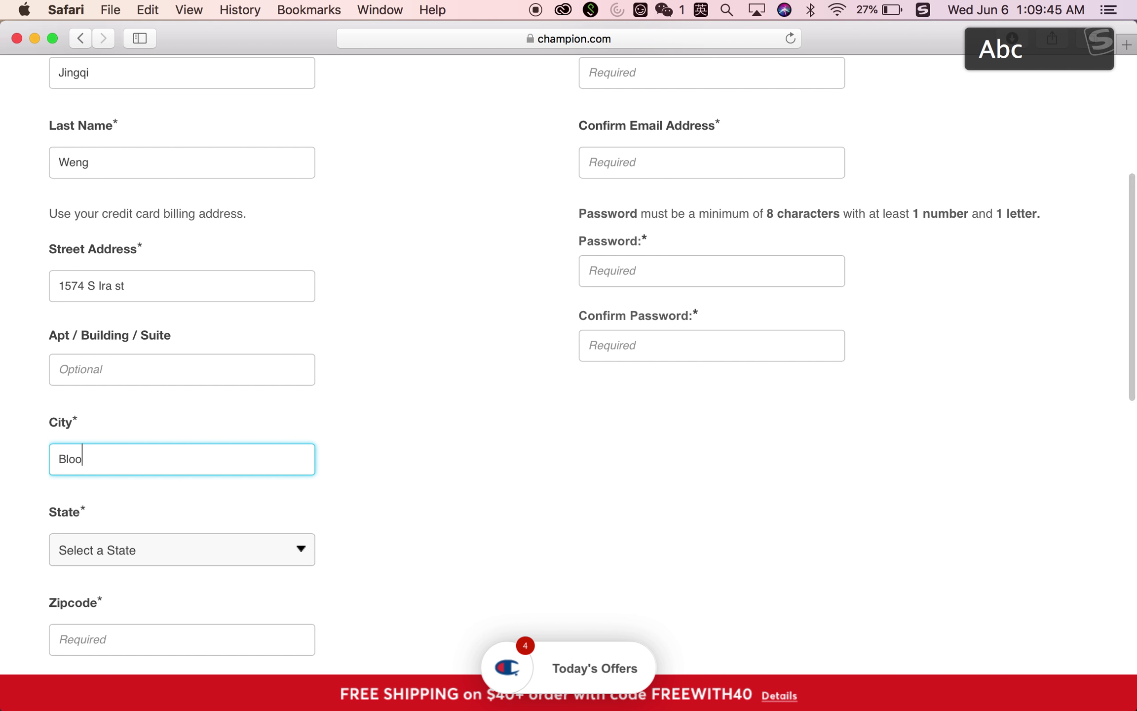
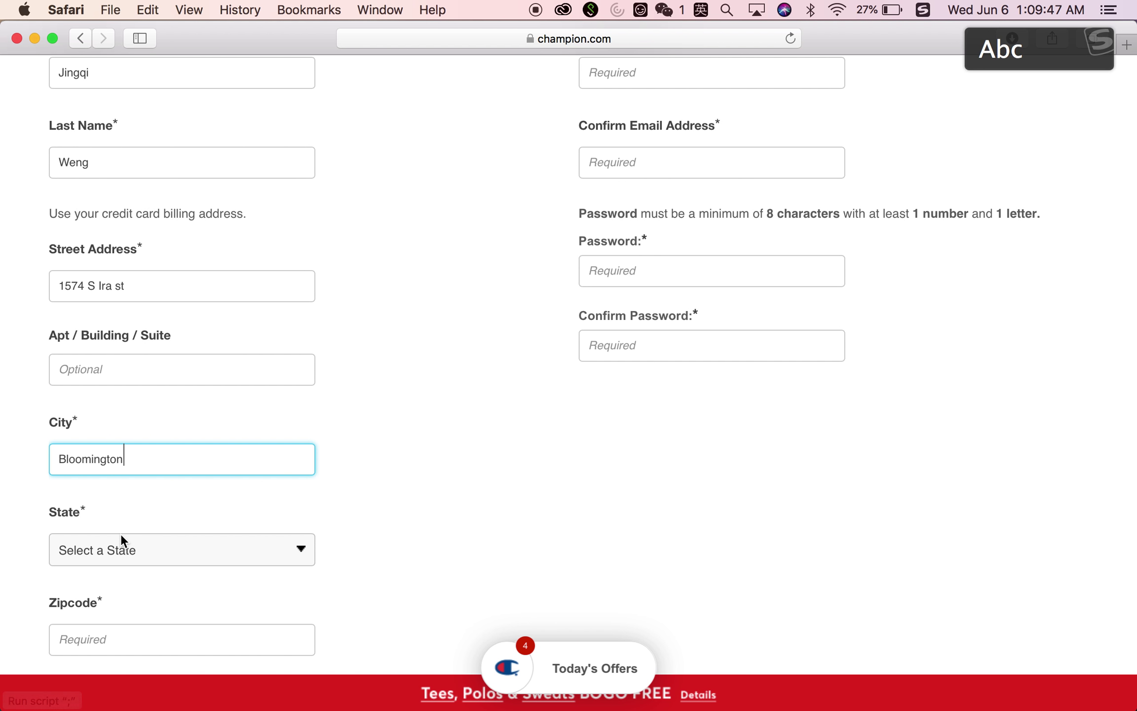
{"action": "left_click", "coordinate": [121, 543]}
{"action": "scroll", "coordinate": [113, 588], "scroll_direction": "down", "scroll_amount": 5}
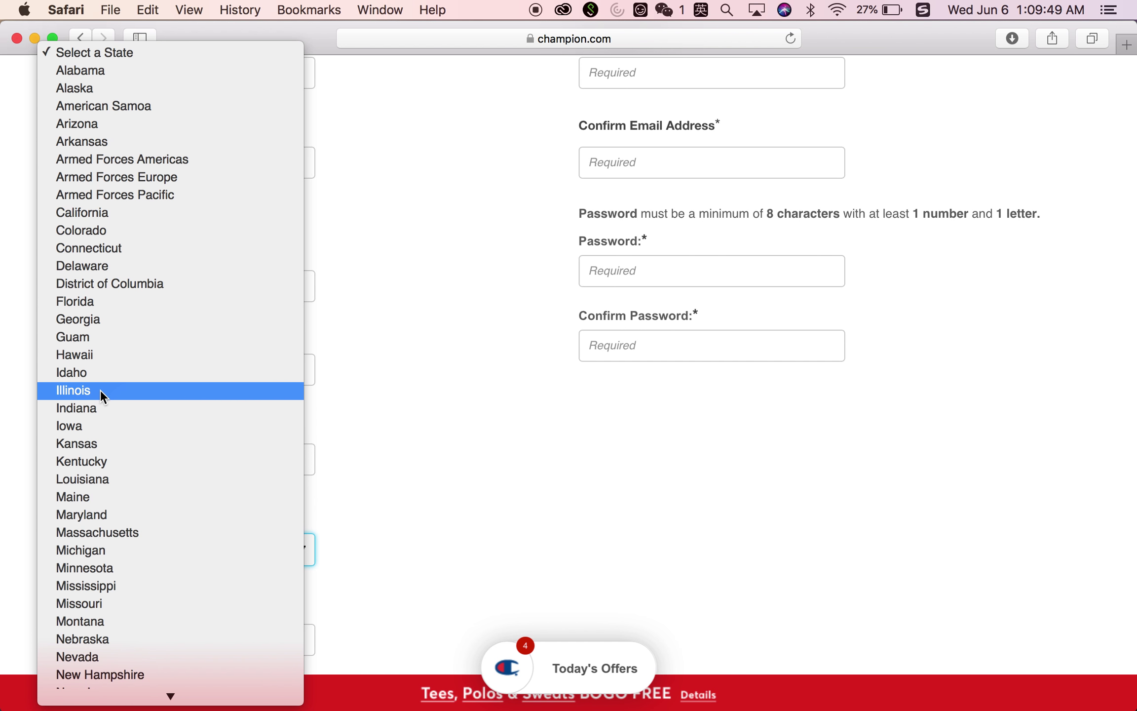
{"action": "left_click", "coordinate": [81, 408]}
Fill in the customer's zip code and phone number
{"action": "left_click", "coordinate": [173, 636]}
{"action": "type", "text": "47401"}
{"action": "scroll", "coordinate": [173, 636], "scroll_direction": "down", "scroll_amount": 3}
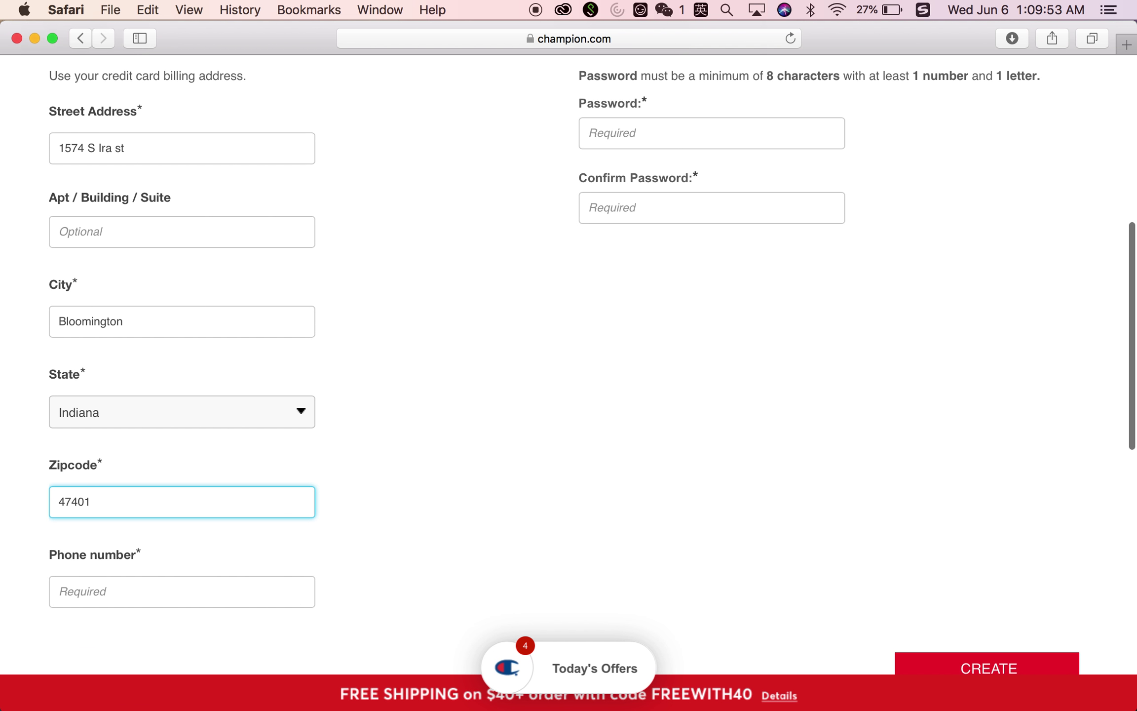
{"action": "left_click", "coordinate": [153, 576]}
{"action": "scroll", "coordinate": [390, 557], "scroll_direction": "up", "scroll_amount": 4}
{"action": "scroll", "coordinate": [733, 220], "scroll_direction": "up", "scroll_amount": 3}
Enter the customer's e-mail address in both e-mail fields
{"action": "left_click", "coordinate": [708, 231]}
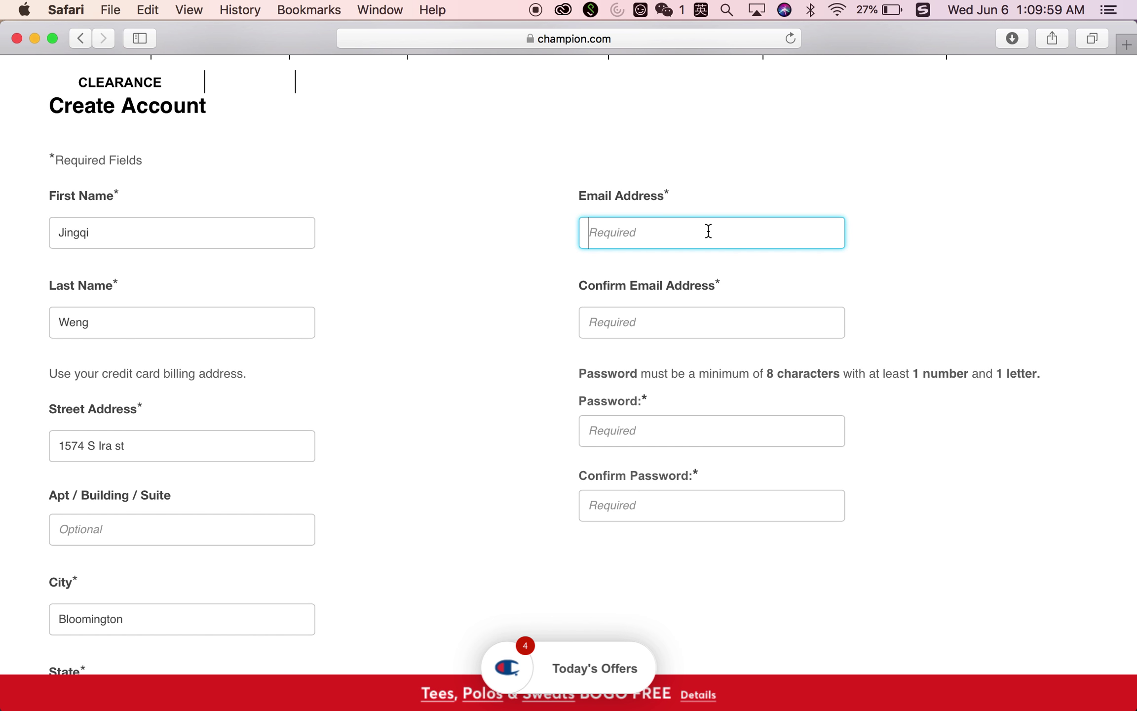
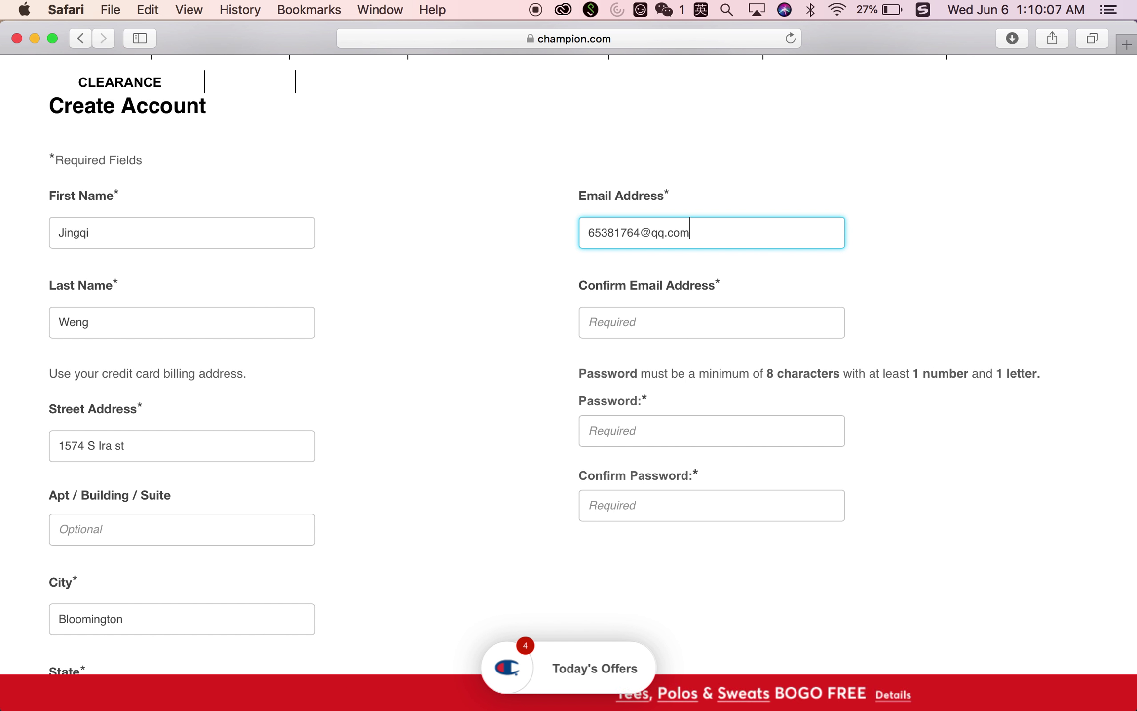
{"action": "left_click", "coordinate": [703, 329]}
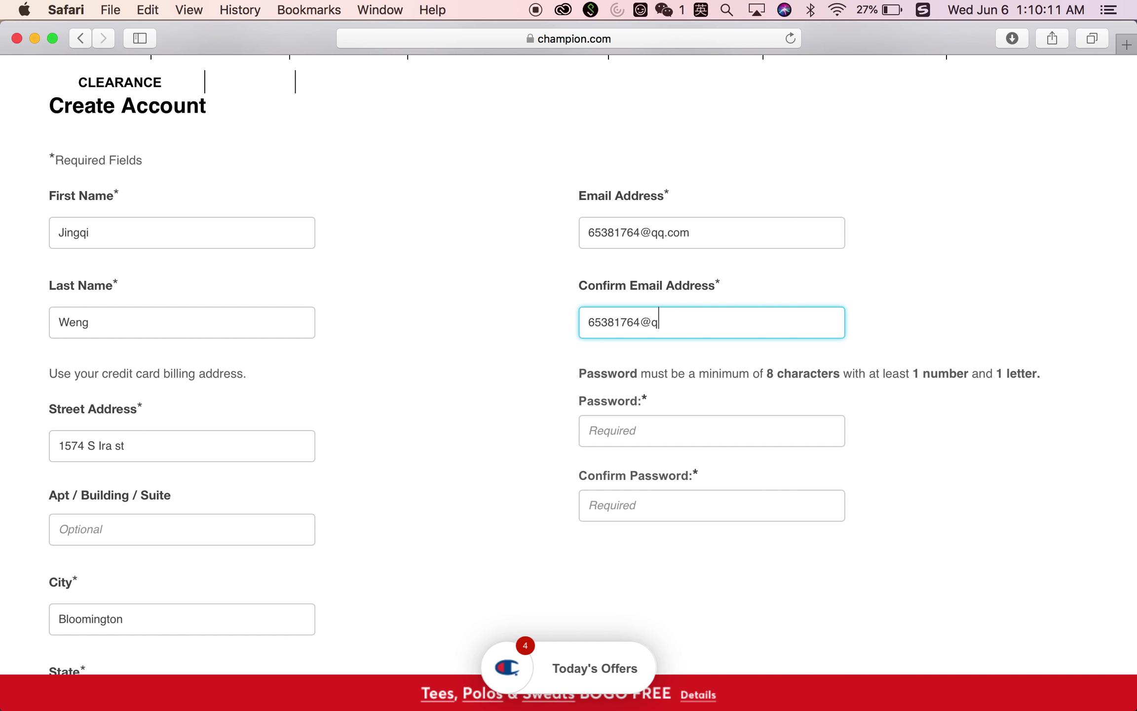
Type the account password and move to the Confirm Password field
{"action": "left_click", "coordinate": [676, 426]}
{"action": "type", "text": "**************"}
{"action": "left_click", "coordinate": [682, 495]}
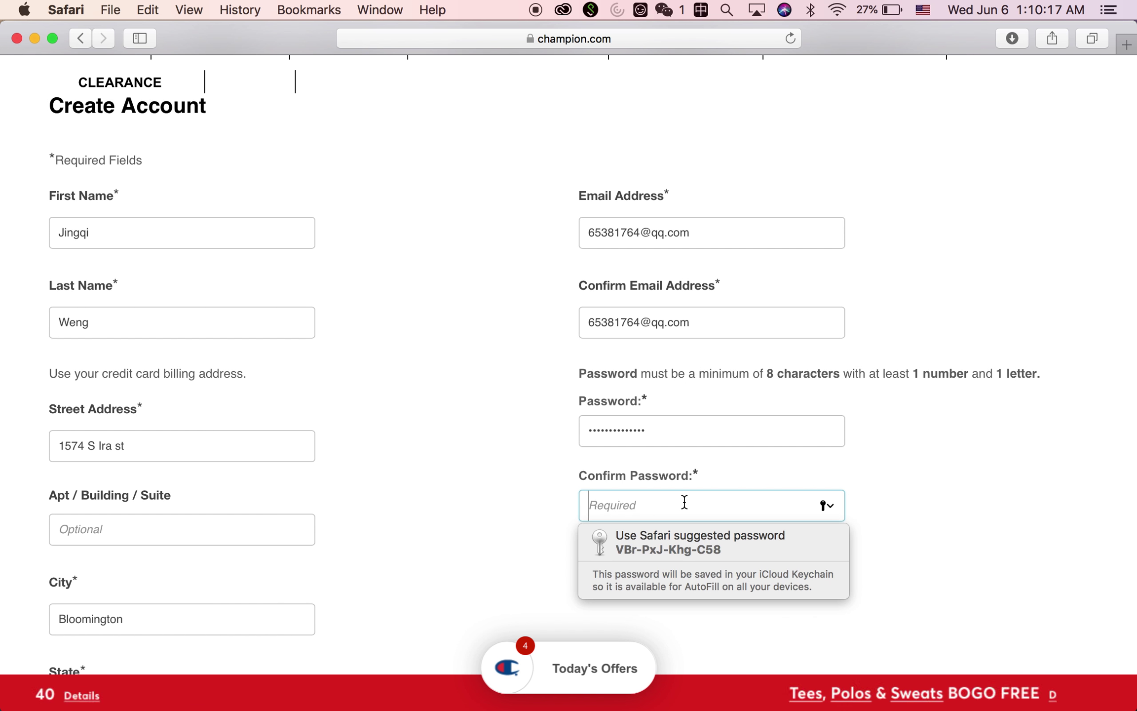
{"action": "type", "text": "**************"}
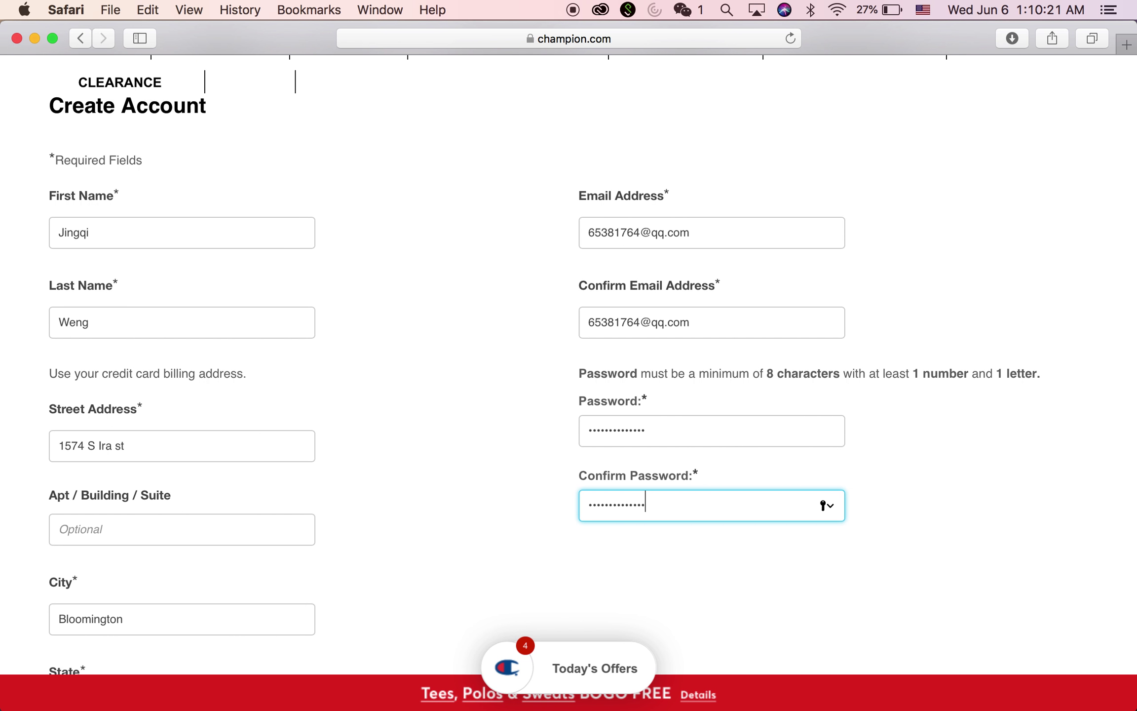
{"action": "scroll", "coordinate": [724, 375], "scroll_direction": "down", "scroll_amount": 5}
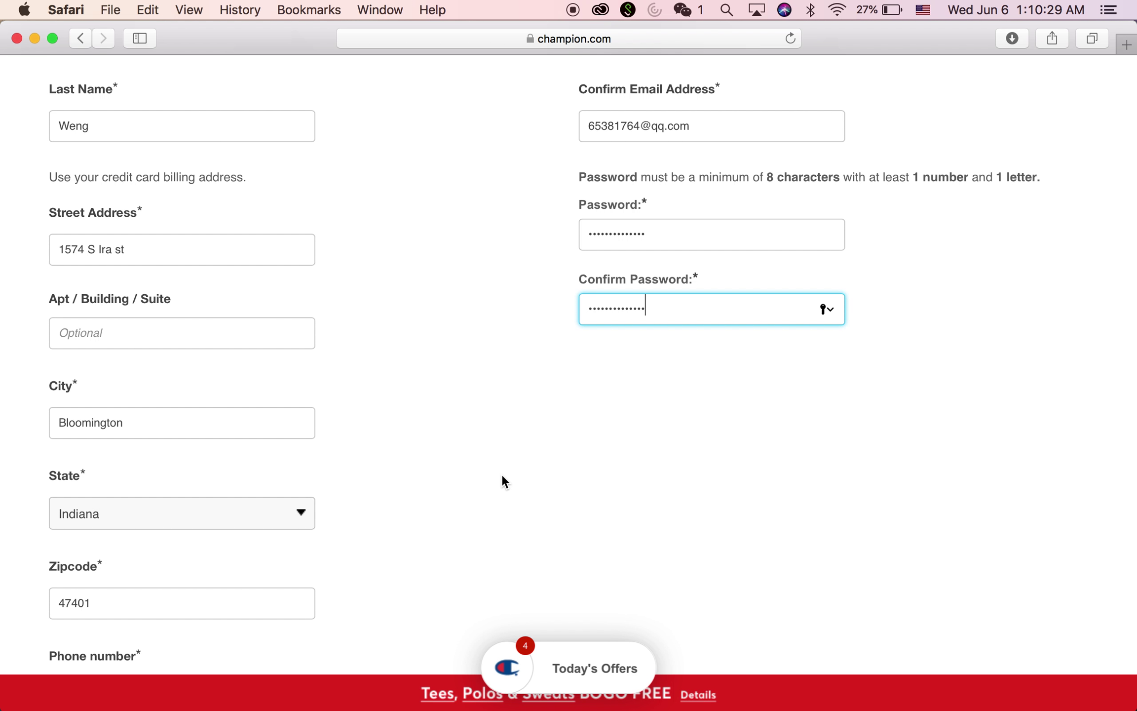
{"action": "scroll", "coordinate": [501, 473], "scroll_direction": "up", "scroll_amount": 2}
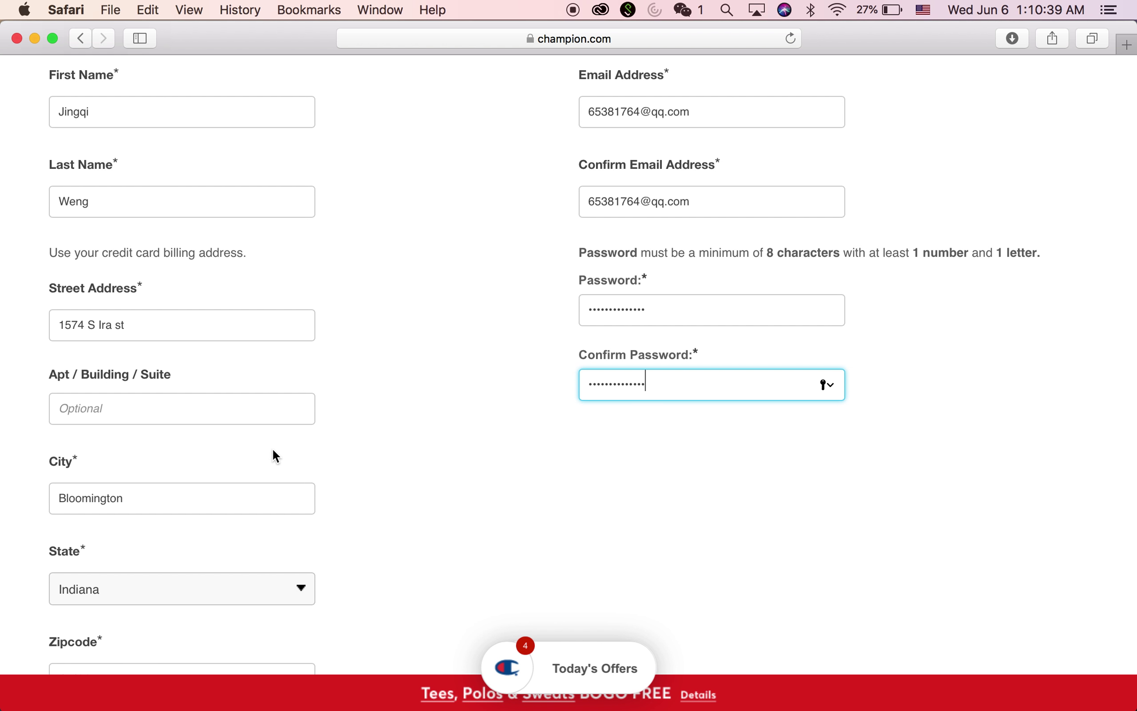
{"action": "scroll", "coordinate": [271, 467], "scroll_direction": "down", "scroll_amount": 5}
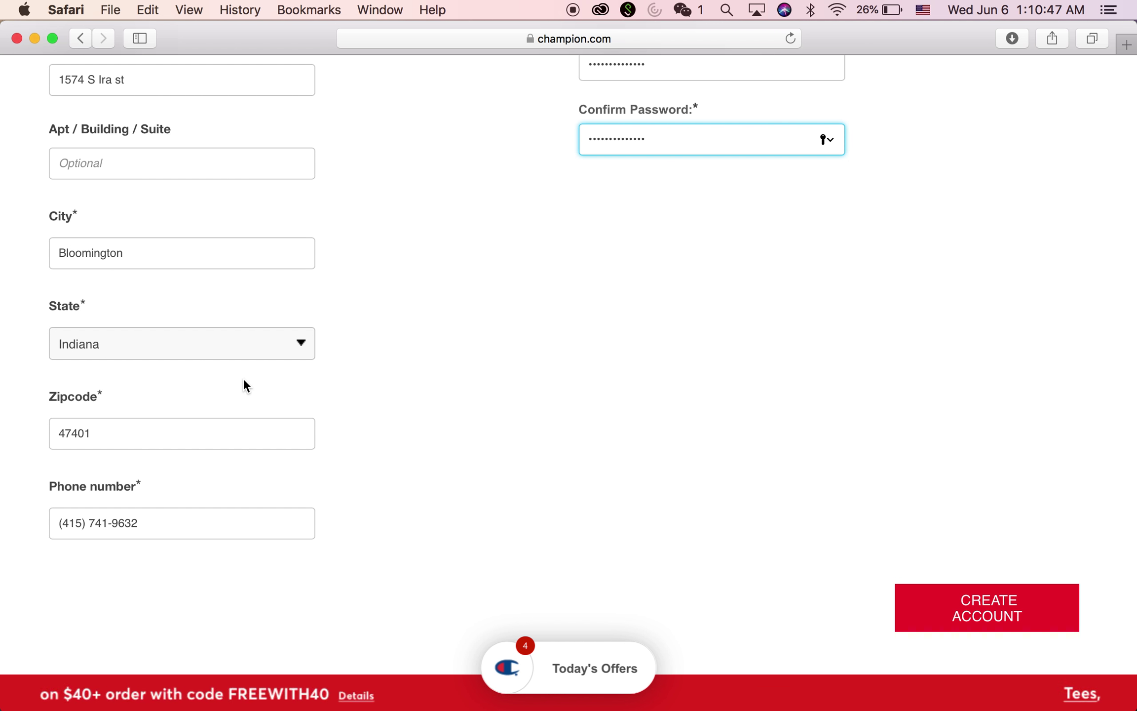
{"action": "scroll", "coordinate": [207, 396], "scroll_direction": "up", "scroll_amount": 1}
{"action": "scroll", "coordinate": [206, 396], "scroll_direction": "up", "scroll_amount": 1}
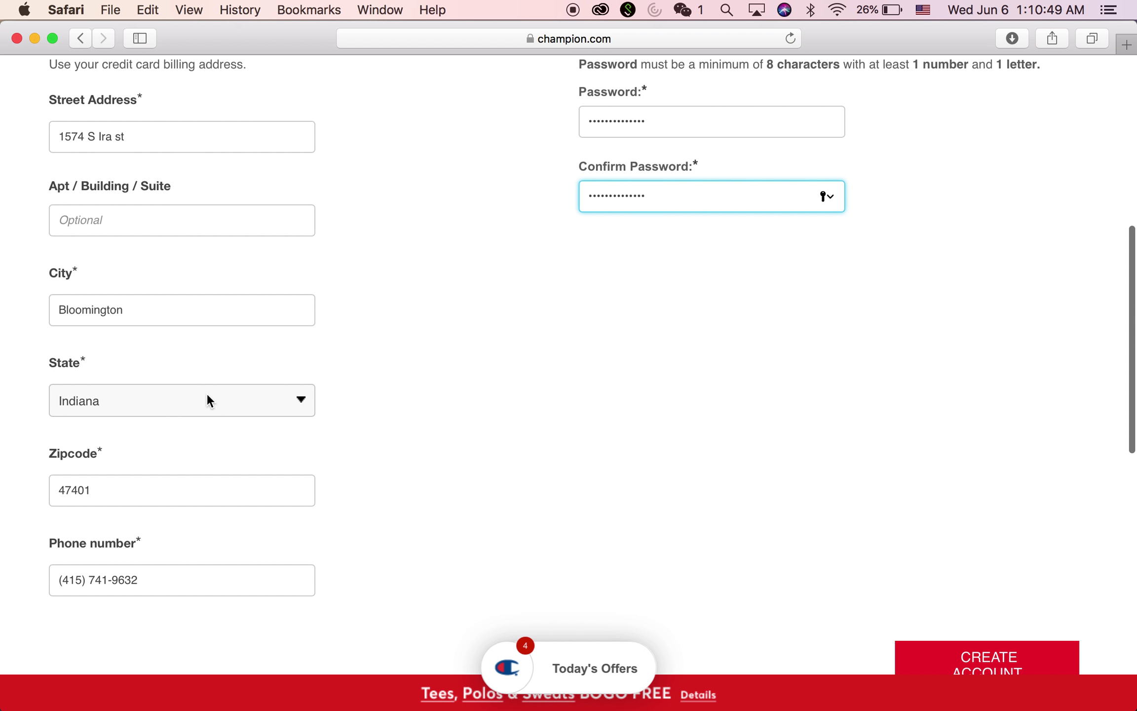
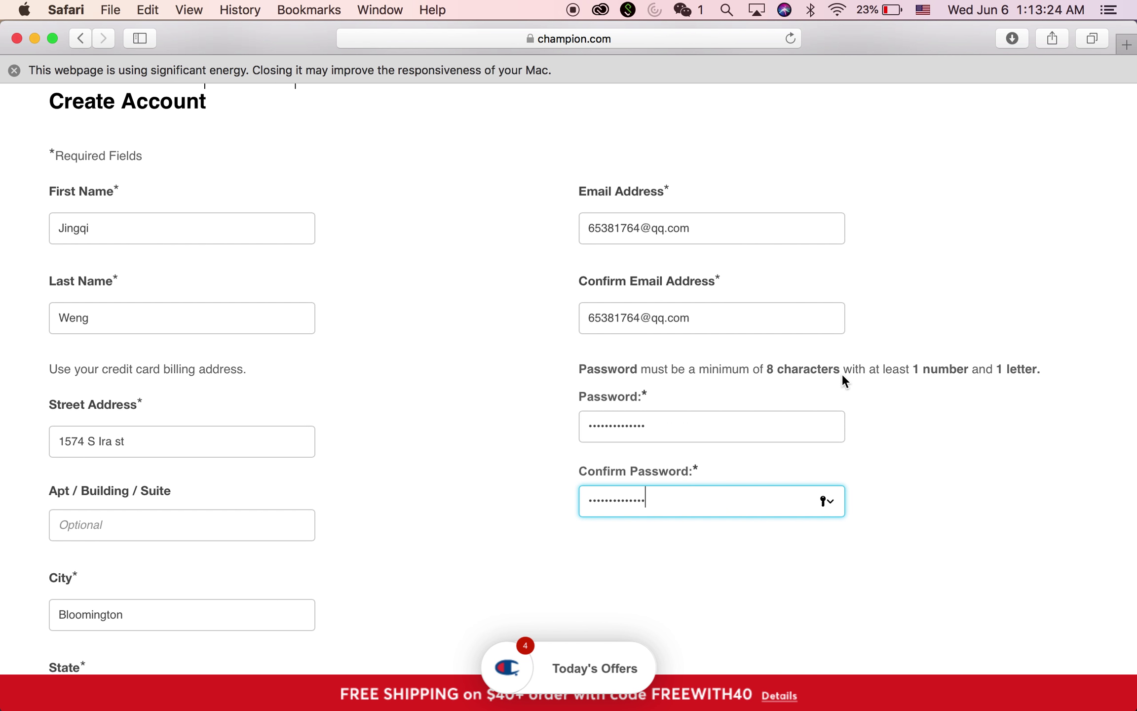
{"action": "scroll", "coordinate": [843, 376], "scroll_direction": "down", "scroll_amount": 1}
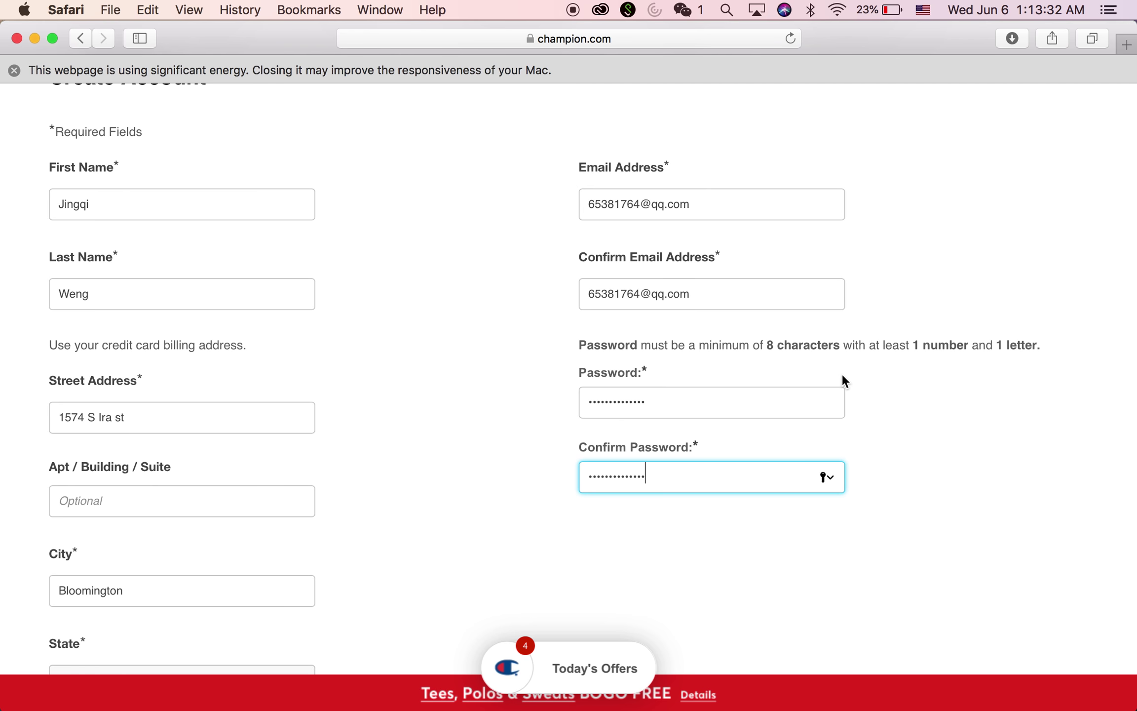
{"action": "scroll", "coordinate": [842, 376], "scroll_direction": "up", "scroll_amount": 5}
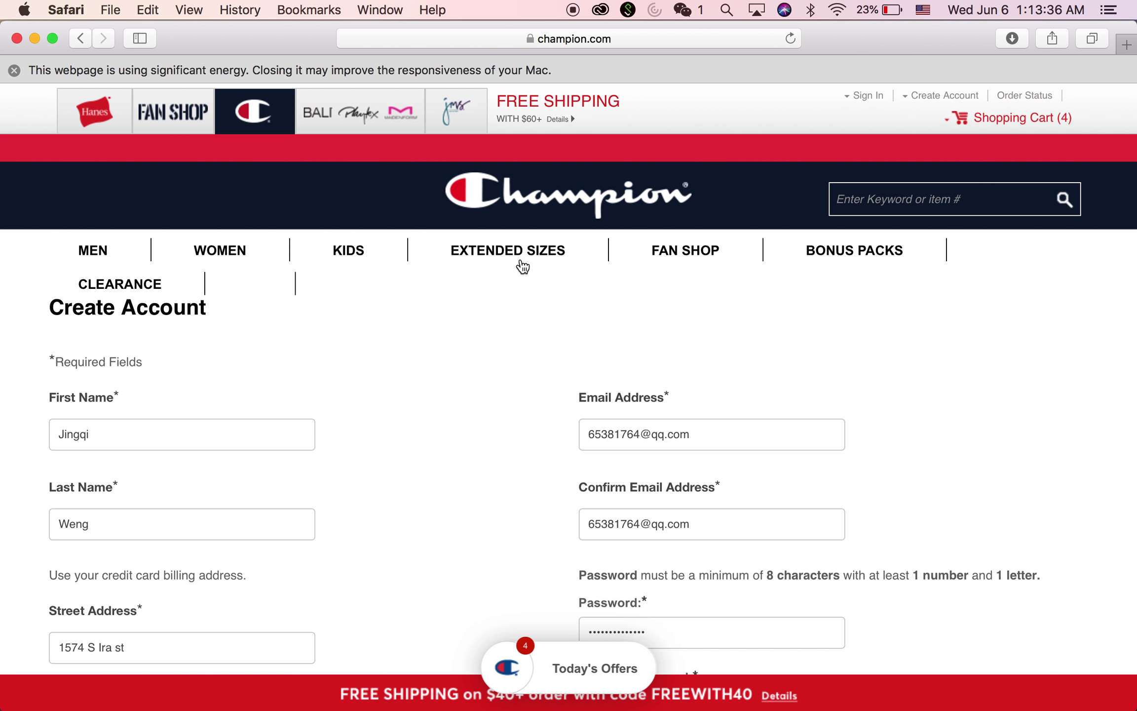
{"action": "left_click", "coordinate": [1023, 119]}
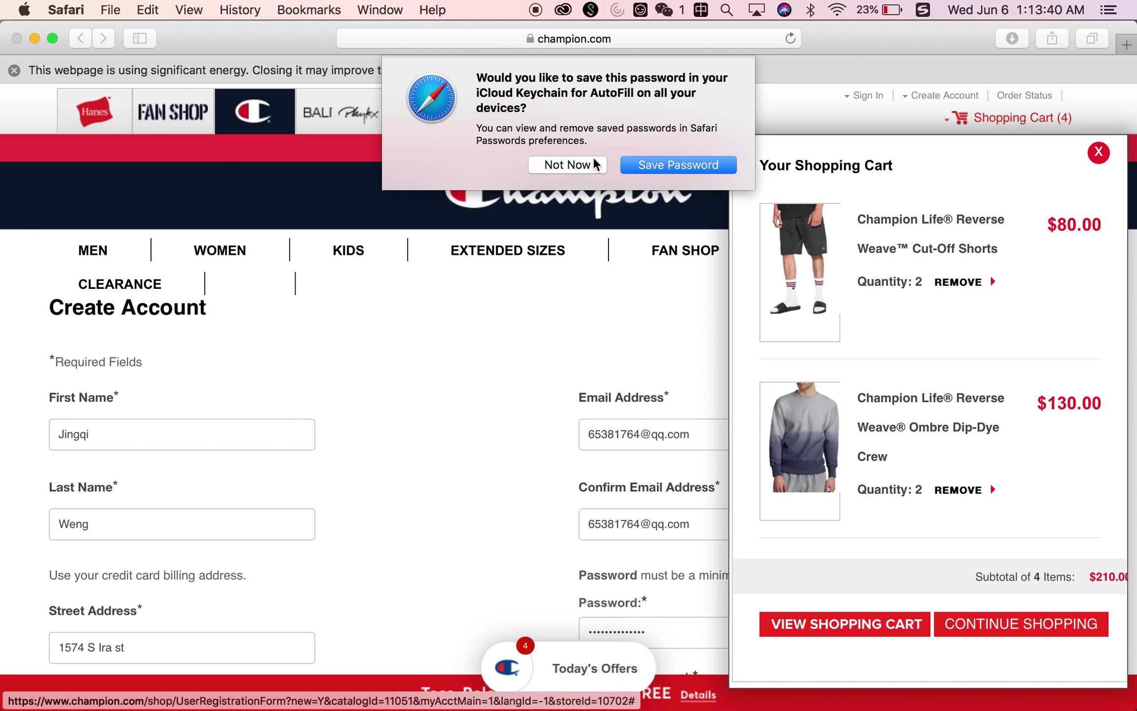
Decline Safari's password save and view the full cart showing Ombre Dip-Dye Crew, quantity 2, $130.00
{"action": "left_click", "coordinate": [587, 165]}
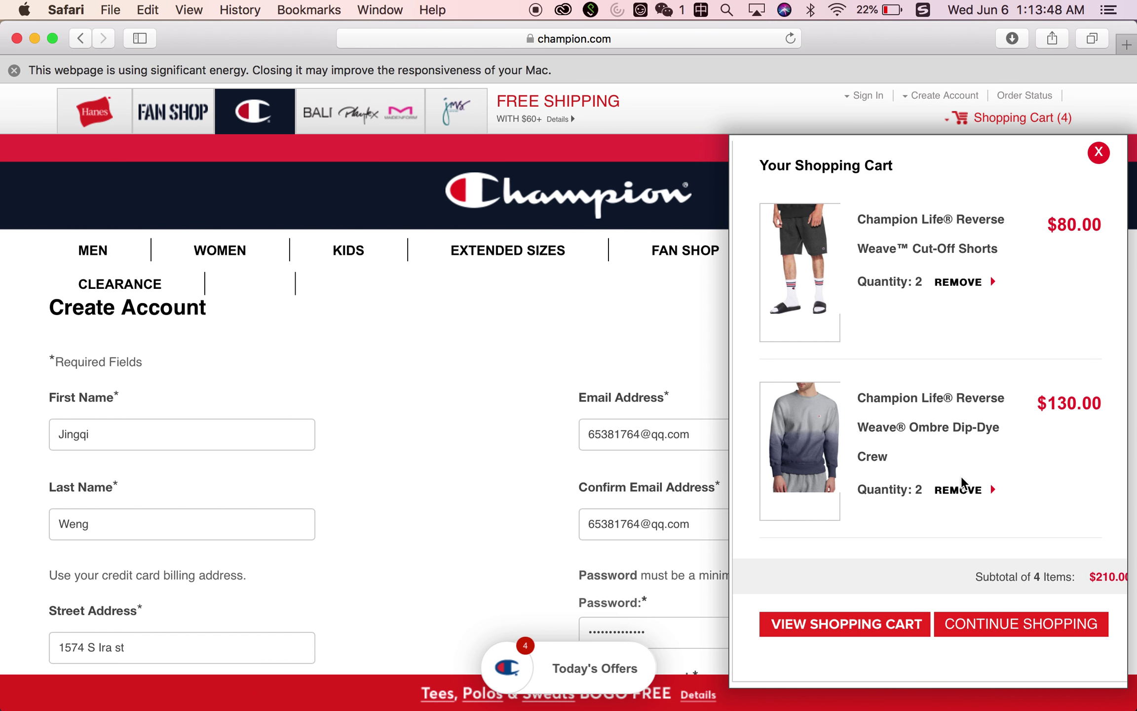
{"action": "left_click", "coordinate": [897, 633]}
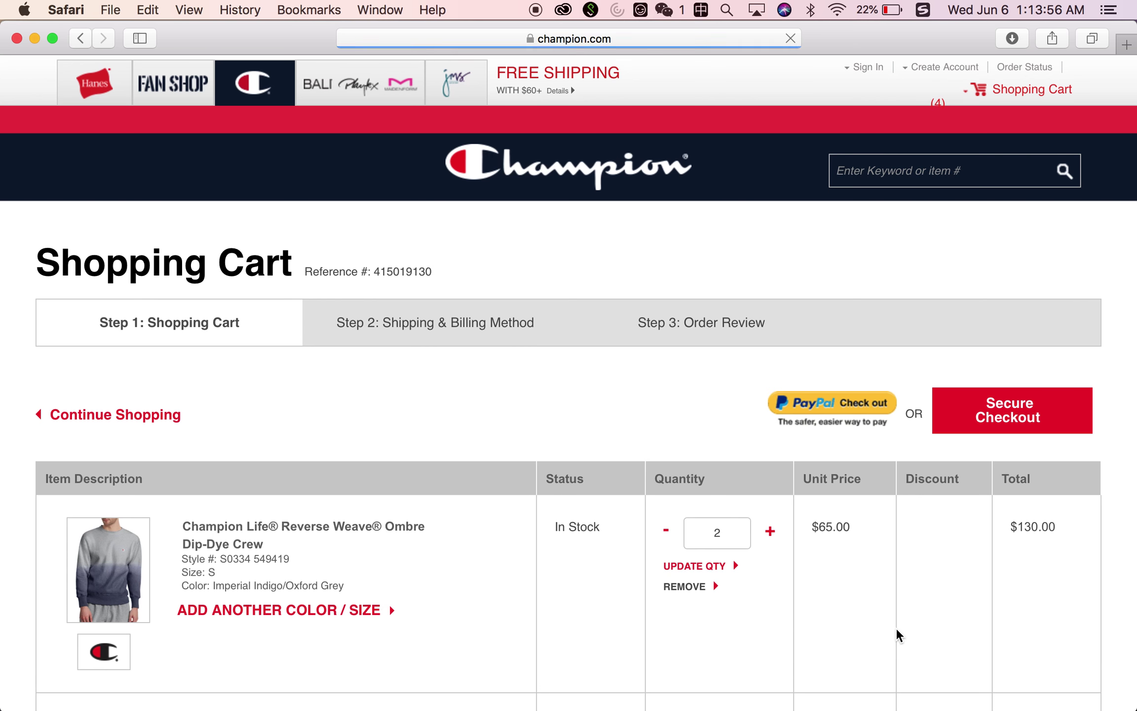
{"action": "scroll", "coordinate": [895, 628], "scroll_direction": "down", "scroll_amount": 3}
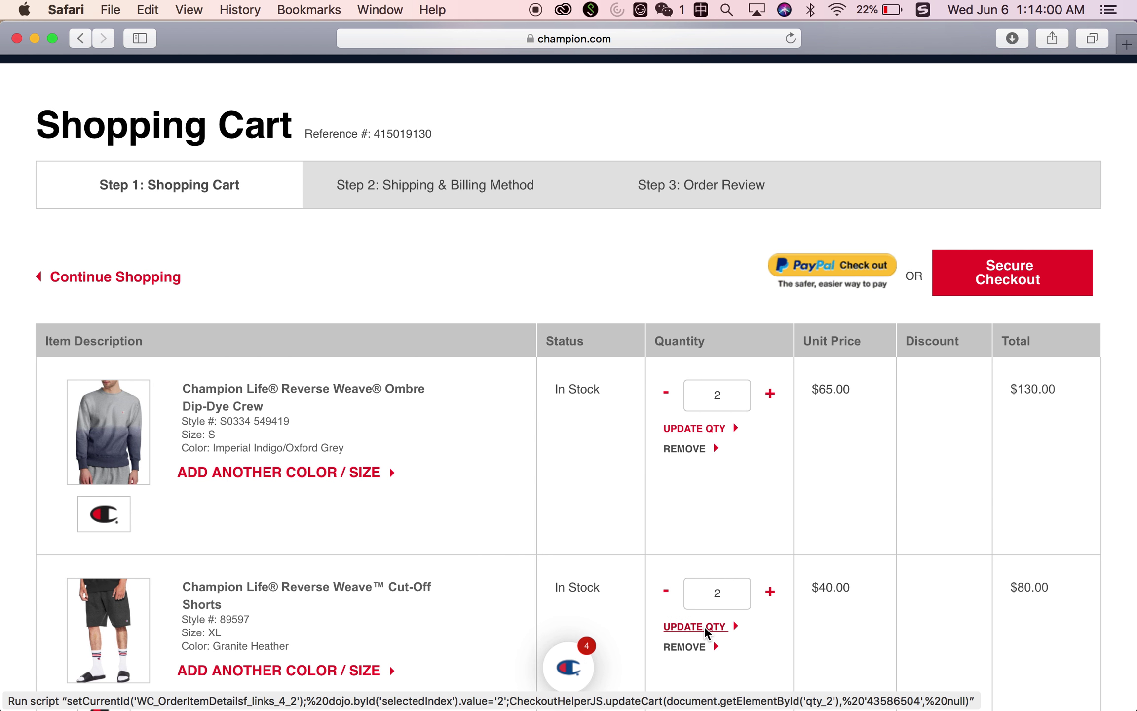
{"action": "scroll", "coordinate": [671, 634], "scroll_direction": "down", "scroll_amount": 1}
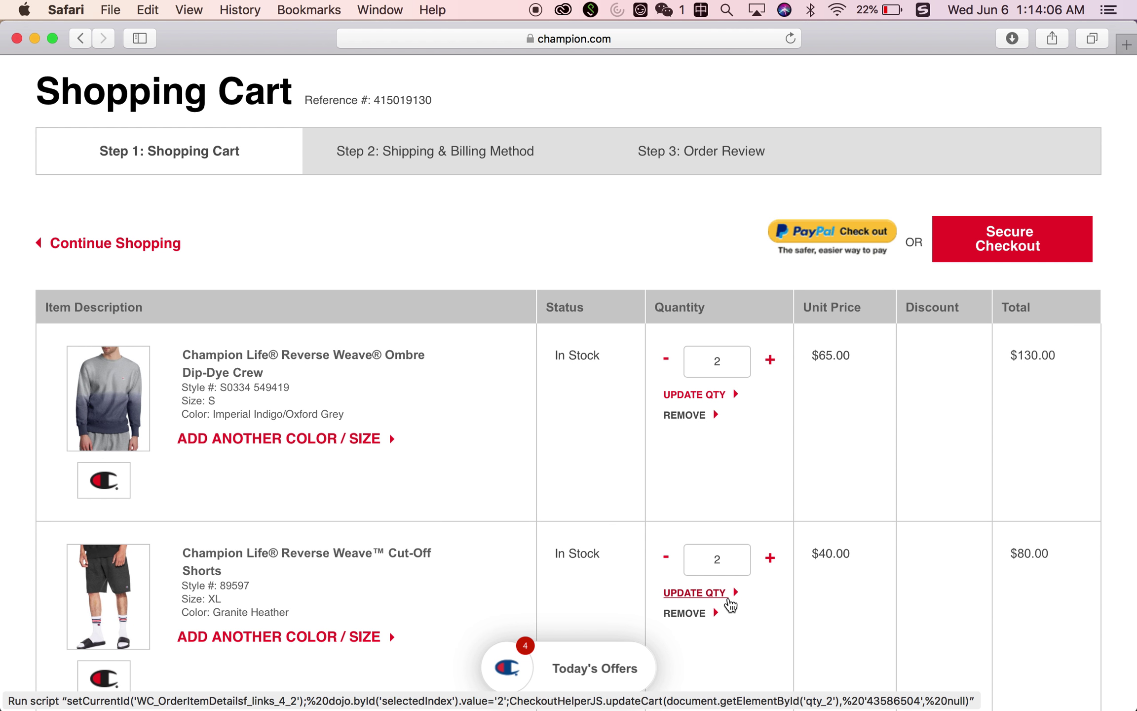
{"action": "scroll", "coordinate": [730, 604], "scroll_direction": "down", "scroll_amount": 2}
{"action": "scroll", "coordinate": [731, 604], "scroll_direction": "down", "scroll_amount": 2}
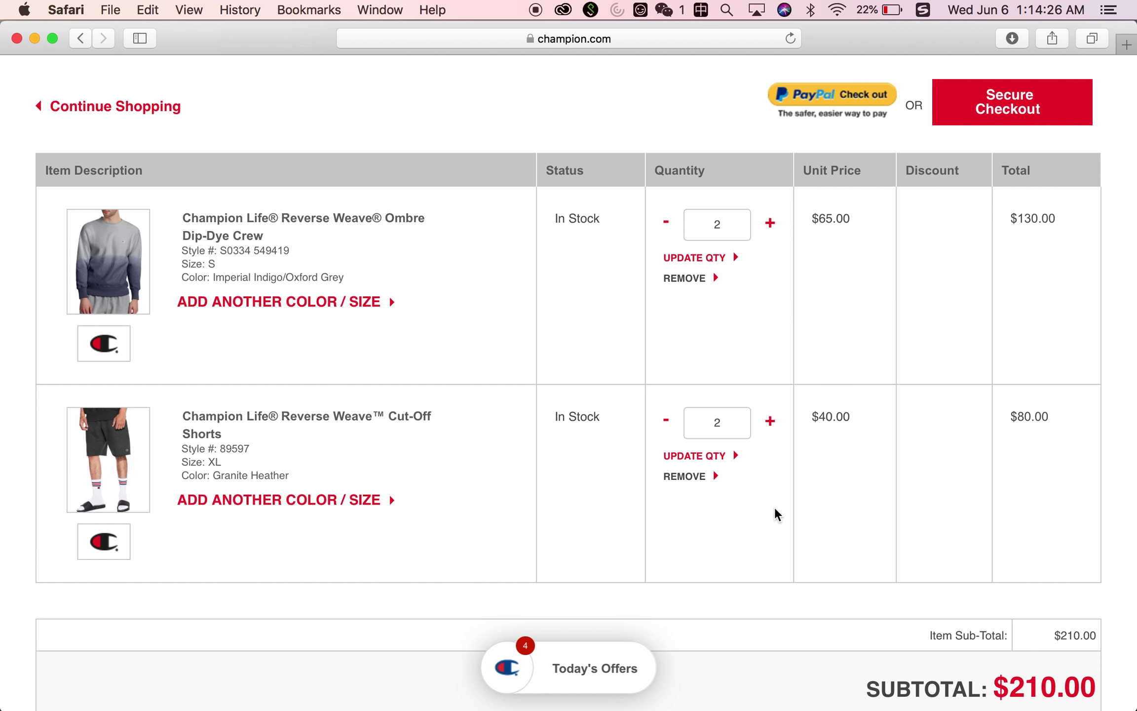
{"action": "scroll", "coordinate": [775, 507], "scroll_direction": "up", "scroll_amount": 1}
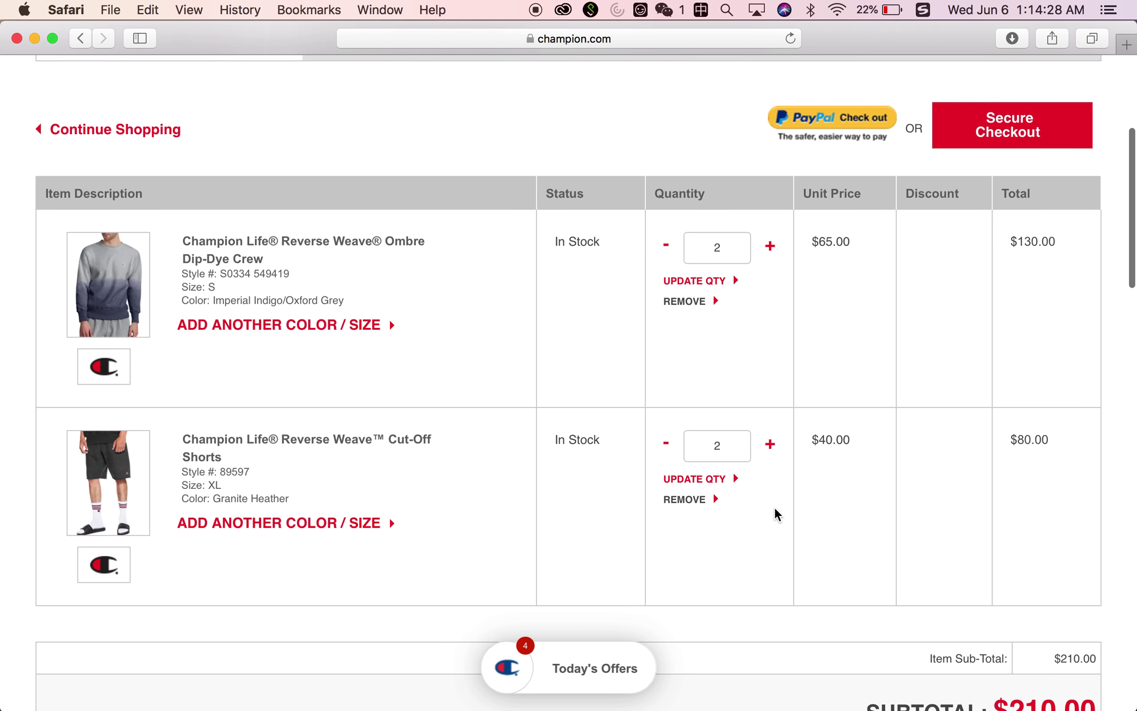
{"action": "scroll", "coordinate": [775, 510], "scroll_direction": "up", "scroll_amount": 2}
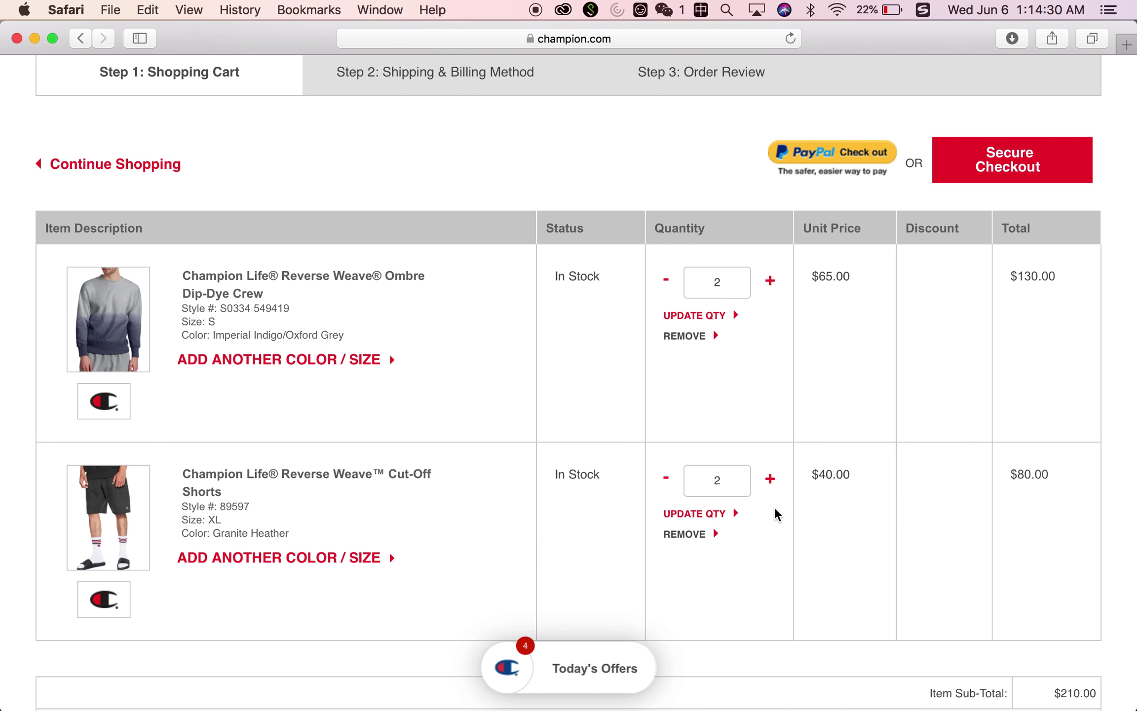
{"action": "scroll", "coordinate": [774, 507], "scroll_direction": "up", "scroll_amount": 8}
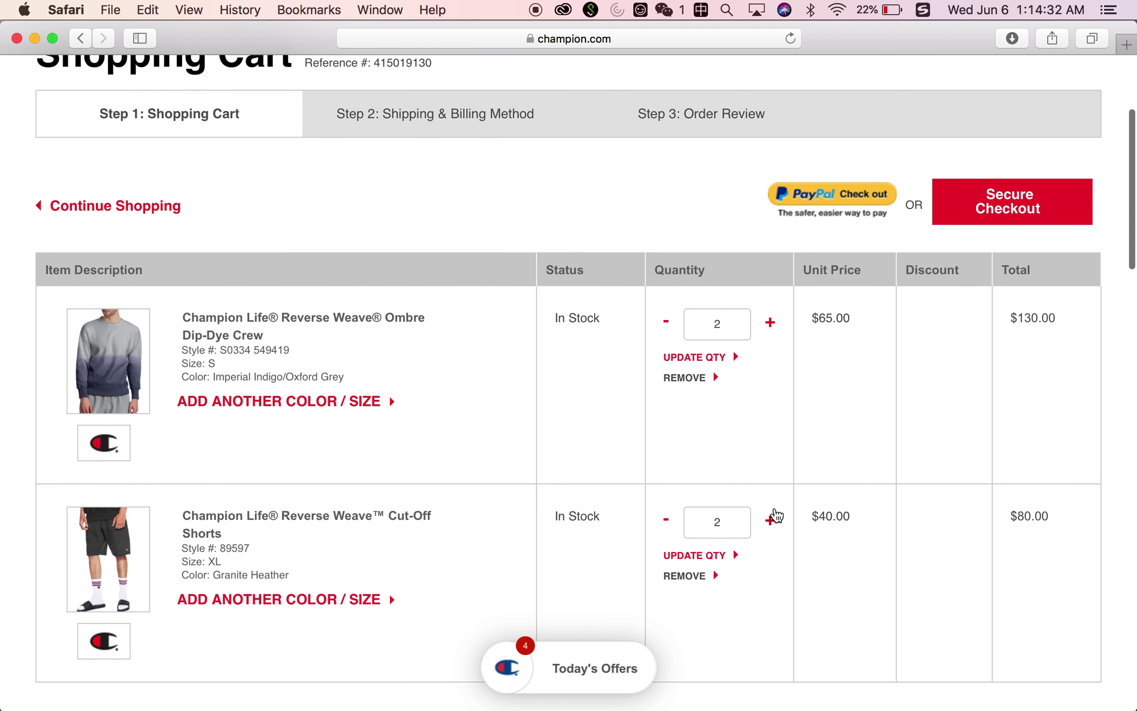
{"action": "scroll", "coordinate": [775, 507], "scroll_direction": "down", "scroll_amount": 5}
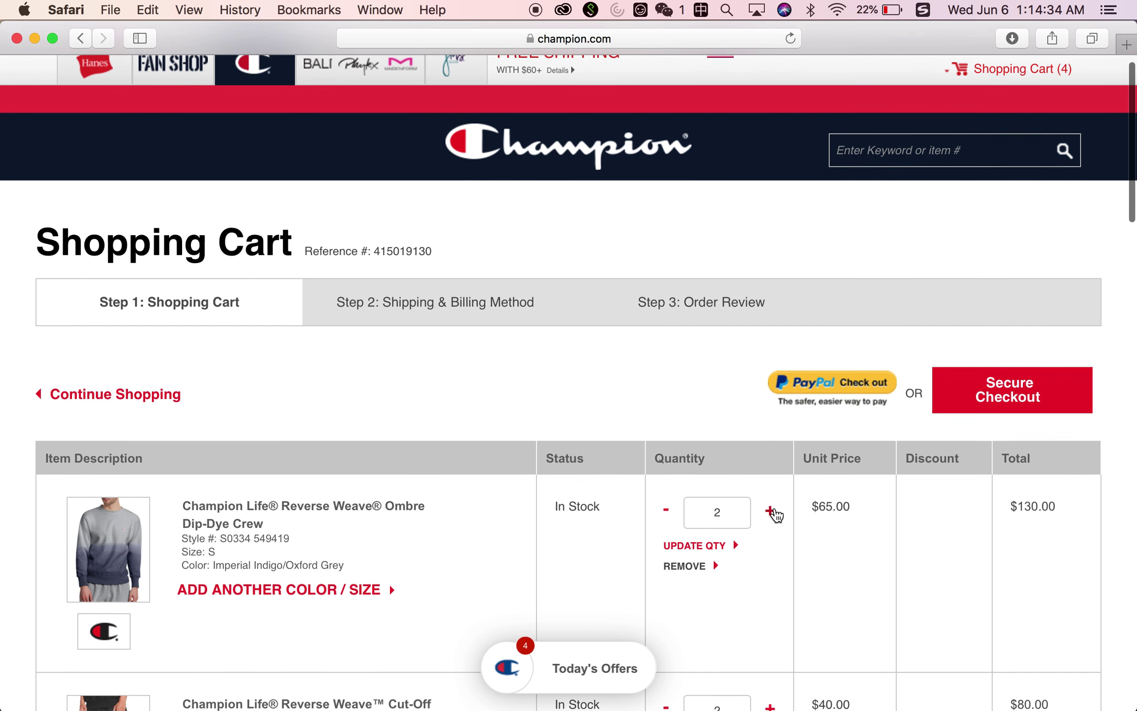
{"action": "scroll", "coordinate": [774, 508], "scroll_direction": "down", "scroll_amount": 2}
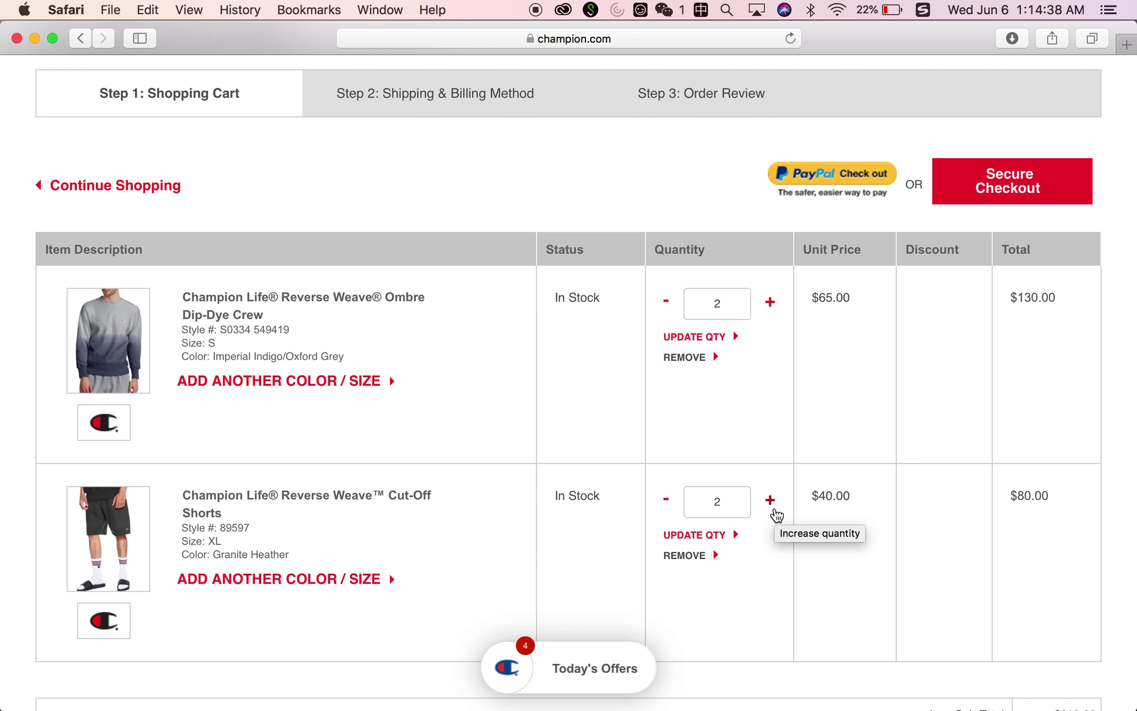
{"action": "scroll", "coordinate": [774, 509], "scroll_direction": "down", "scroll_amount": 1}
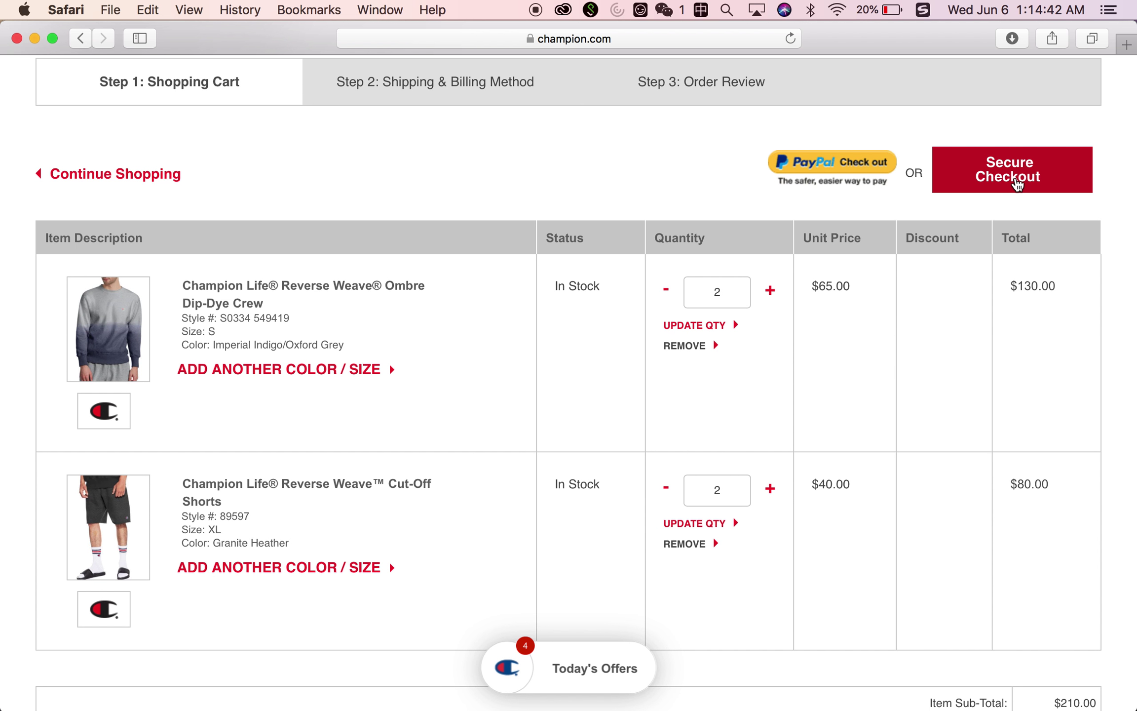
{"action": "left_click", "coordinate": [1017, 185]}
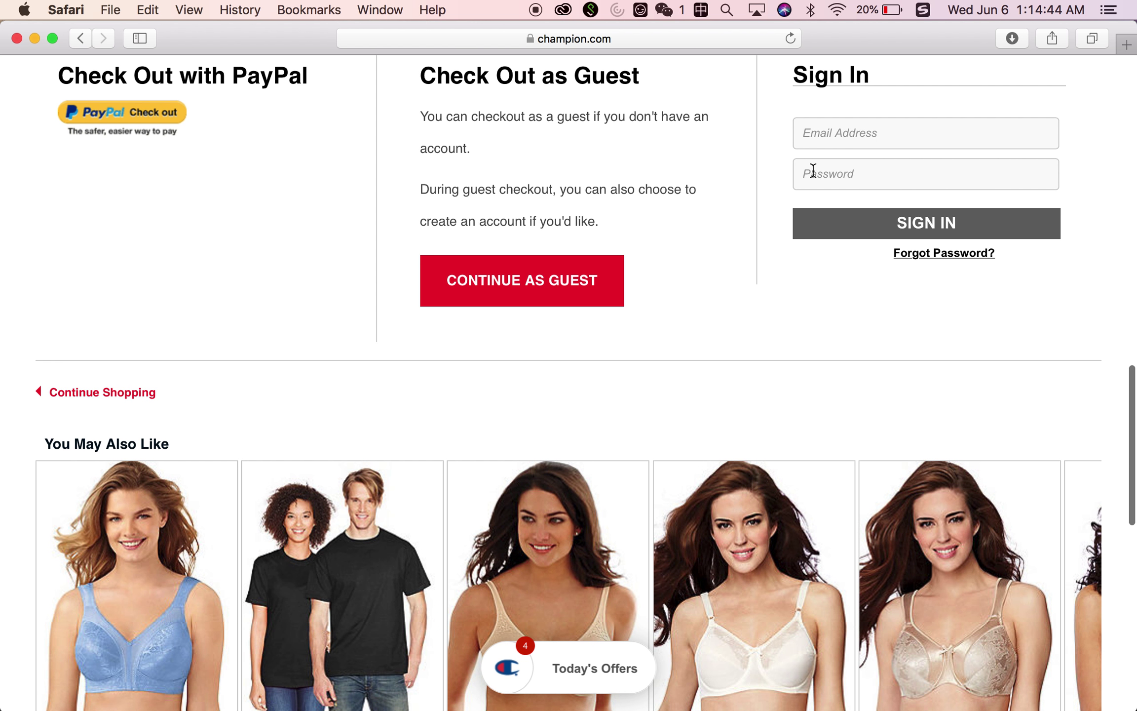
{"action": "scroll", "coordinate": [813, 172], "scroll_direction": "up", "scroll_amount": 1}
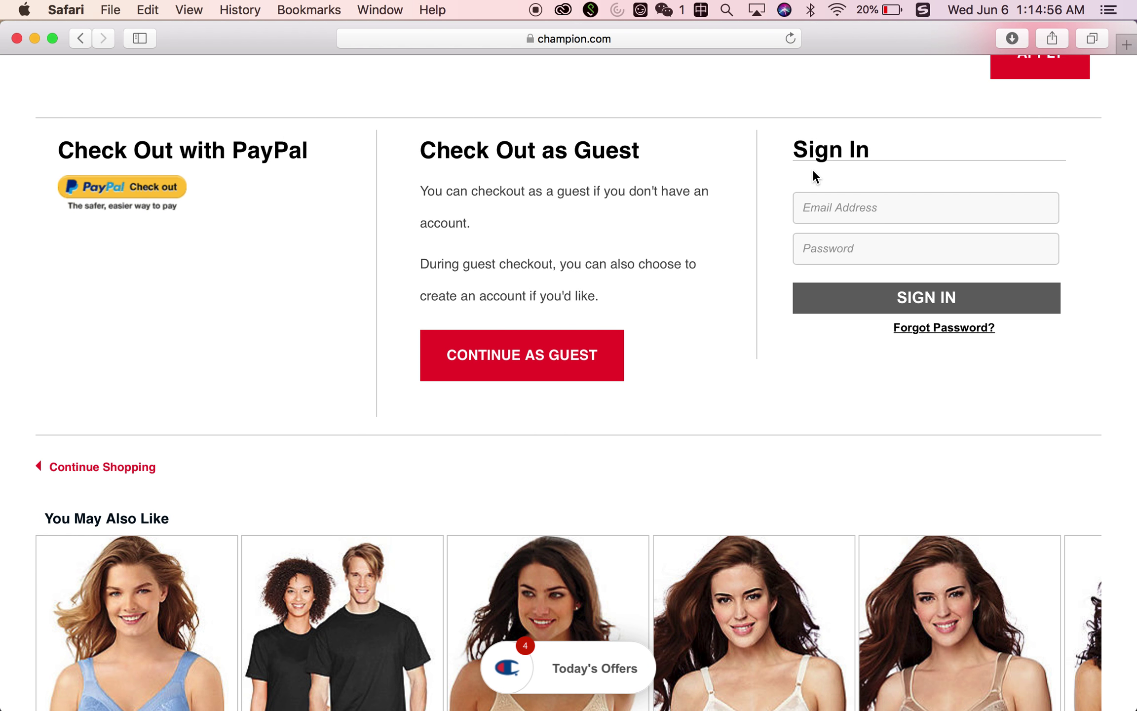
{"action": "scroll", "coordinate": [813, 171], "scroll_direction": "up", "scroll_amount": 1}
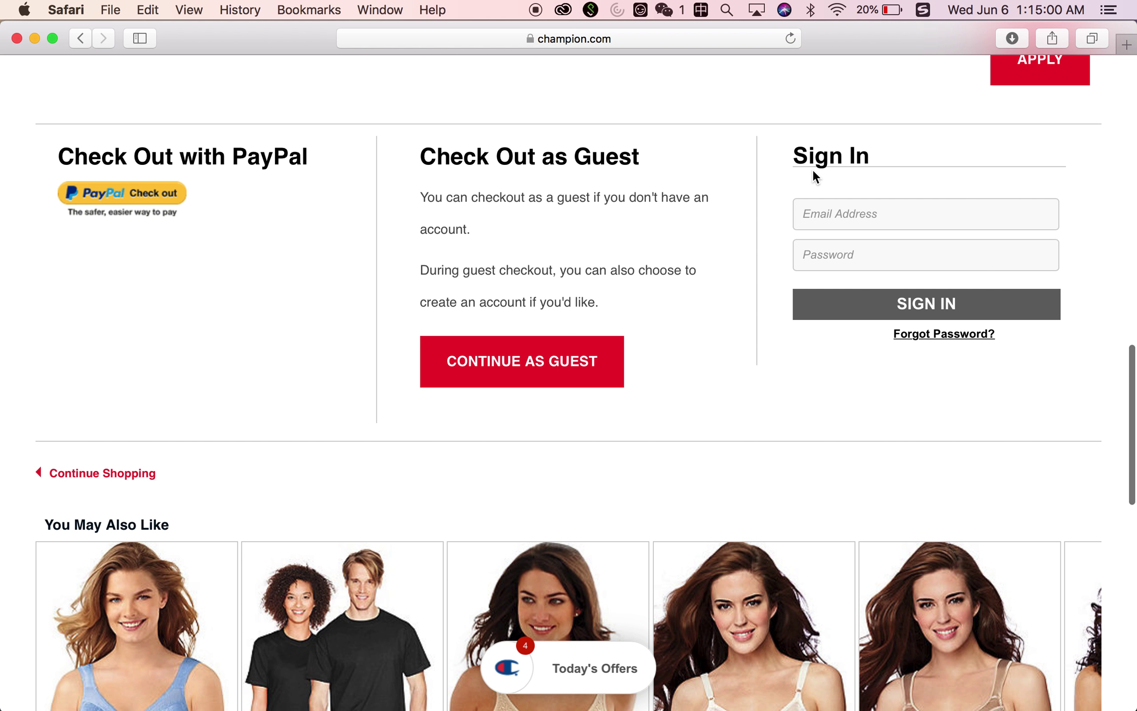
{"action": "scroll", "coordinate": [813, 173], "scroll_direction": "up", "scroll_amount": 3}
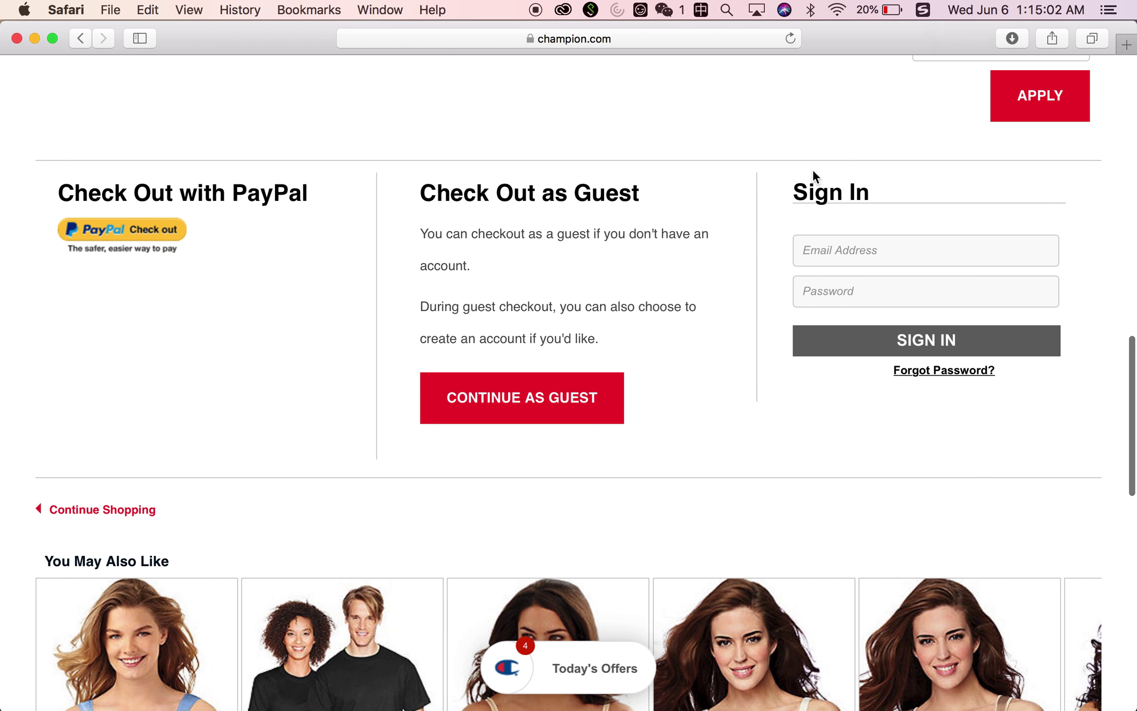
{"action": "scroll", "coordinate": [813, 171], "scroll_direction": "up", "scroll_amount": 15}
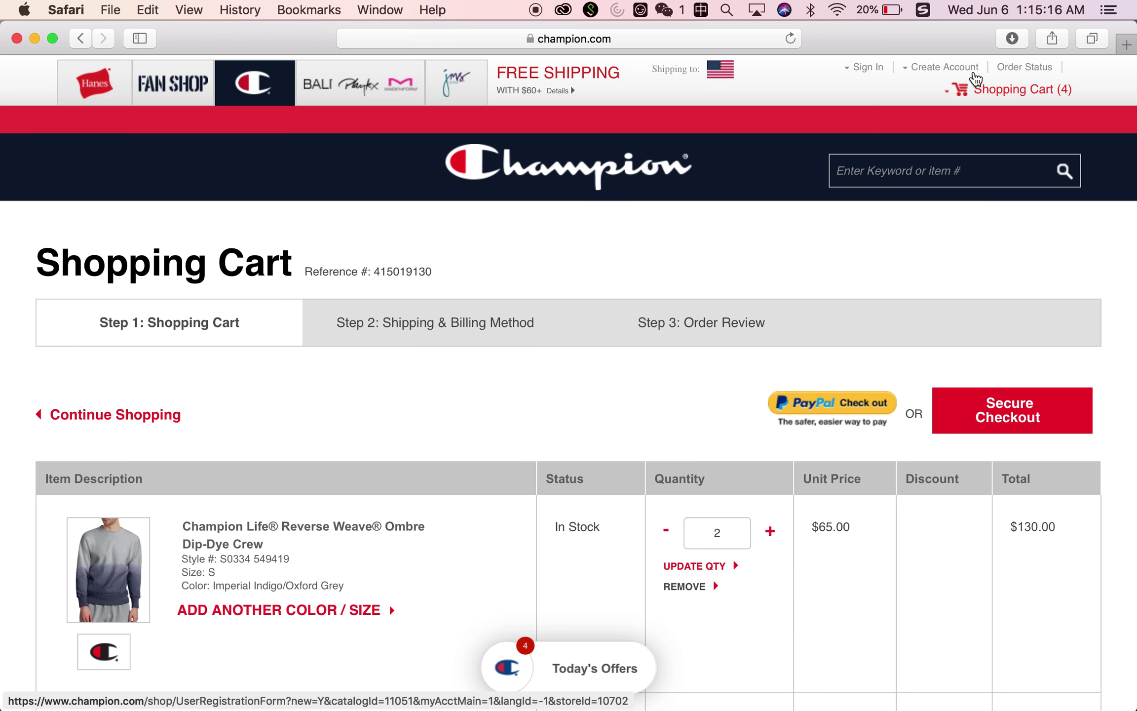
Open the Create Account registration page and scroll through its empty required fields
{"action": "left_click", "coordinate": [971, 69]}
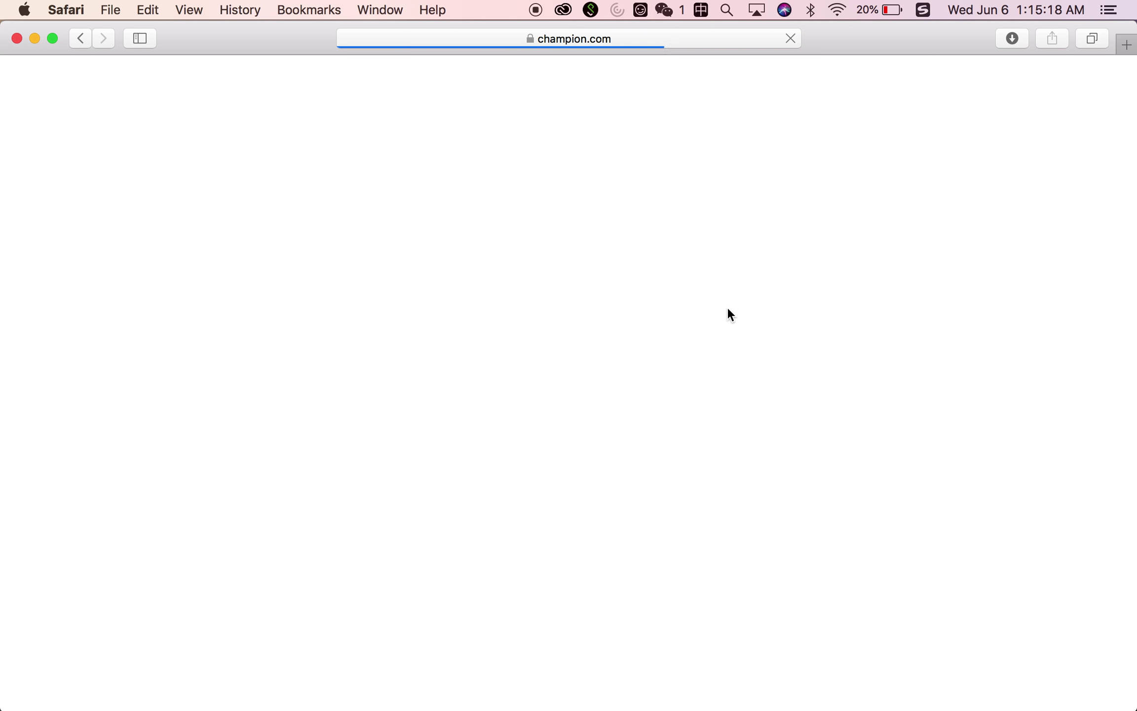
{"action": "scroll", "coordinate": [709, 332], "scroll_direction": "down", "scroll_amount": 5}
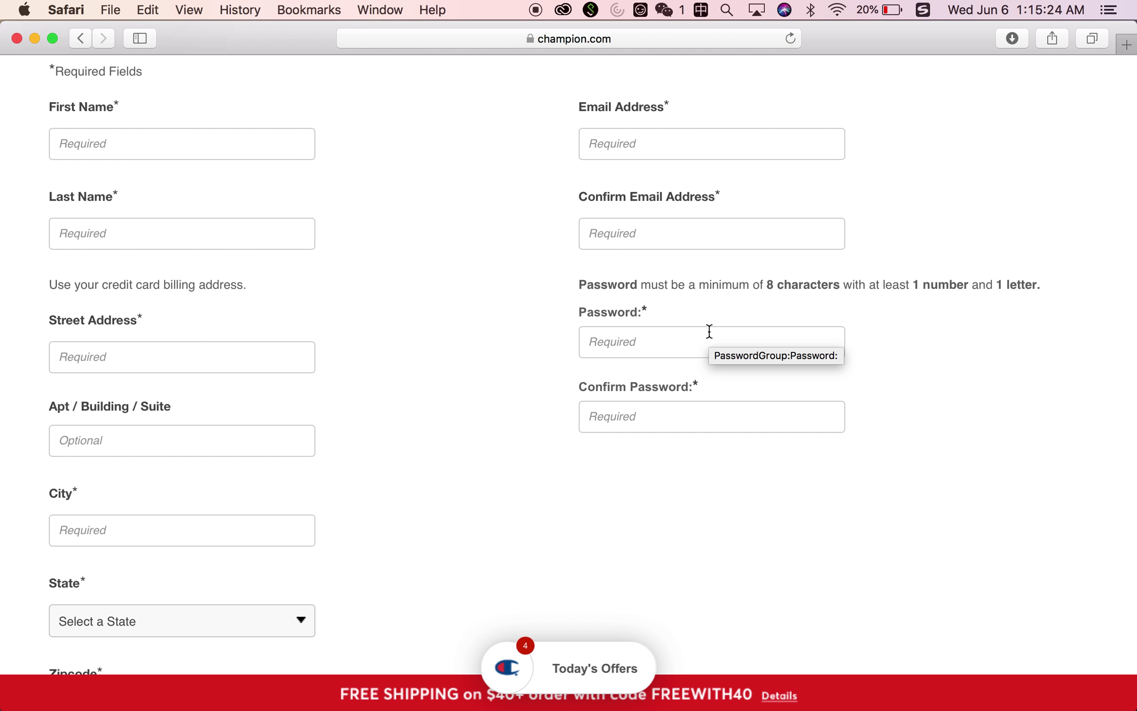
{"action": "scroll", "coordinate": [709, 331], "scroll_direction": "up", "scroll_amount": 3}
{"action": "scroll", "coordinate": [709, 331], "scroll_direction": "down", "scroll_amount": 4}
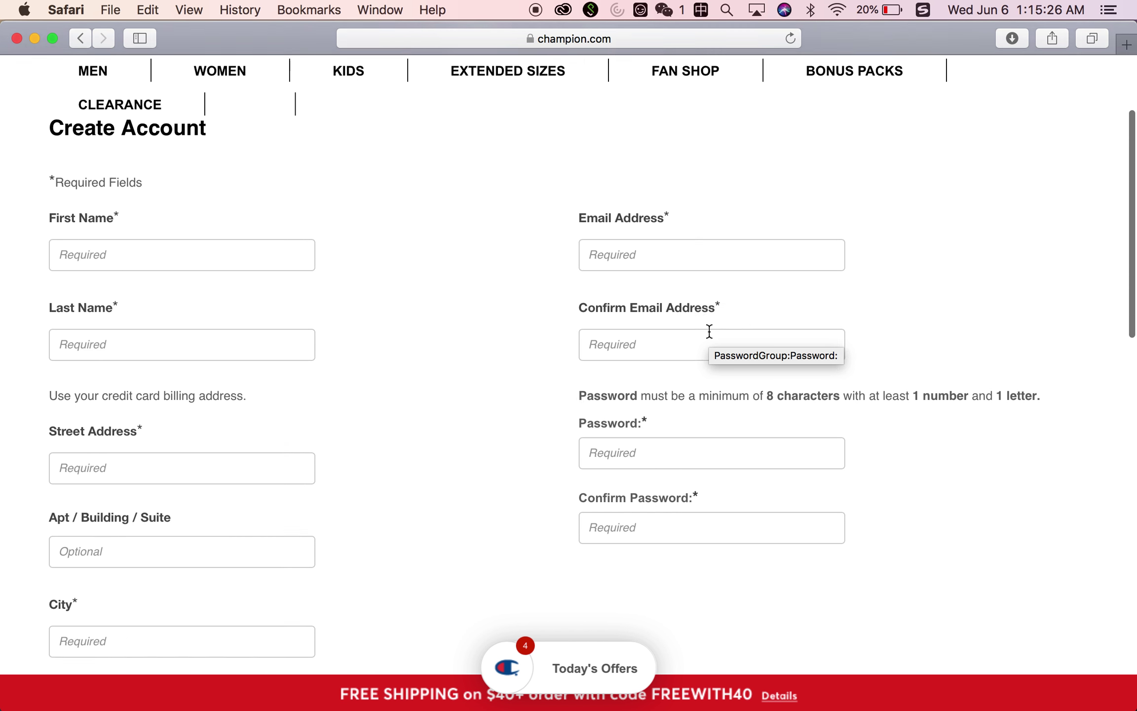
{"action": "scroll", "coordinate": [709, 331], "scroll_direction": "up", "scroll_amount": 4}
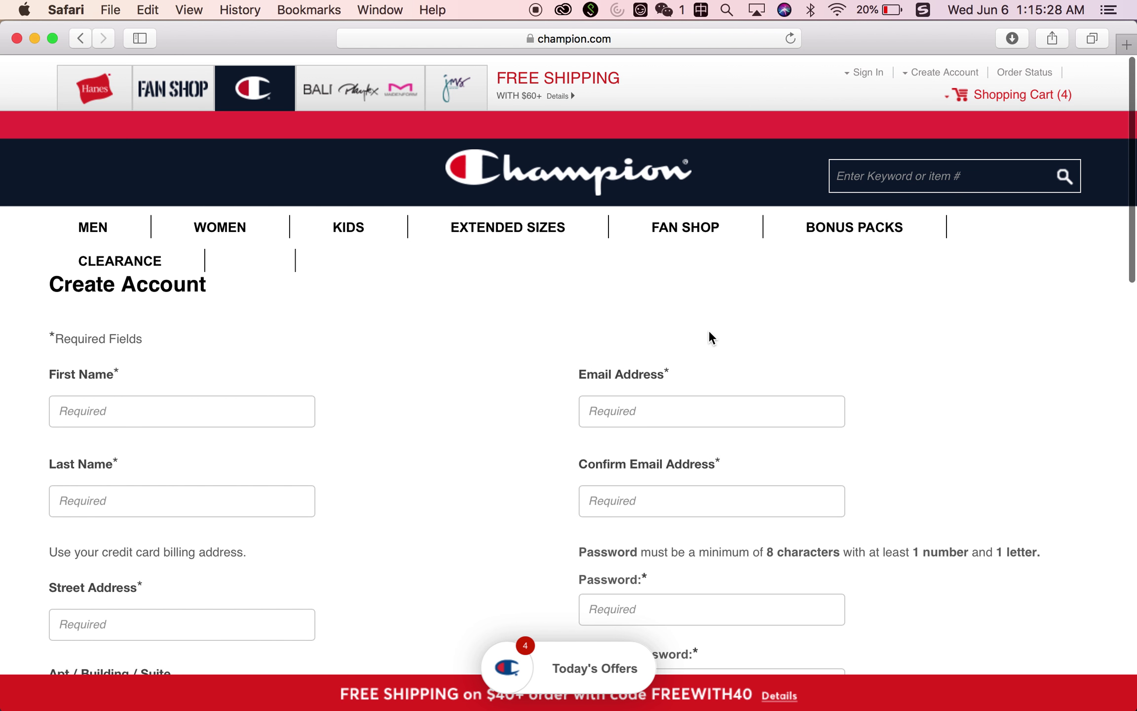
{"action": "scroll", "coordinate": [709, 331], "scroll_direction": "down", "scroll_amount": 5}
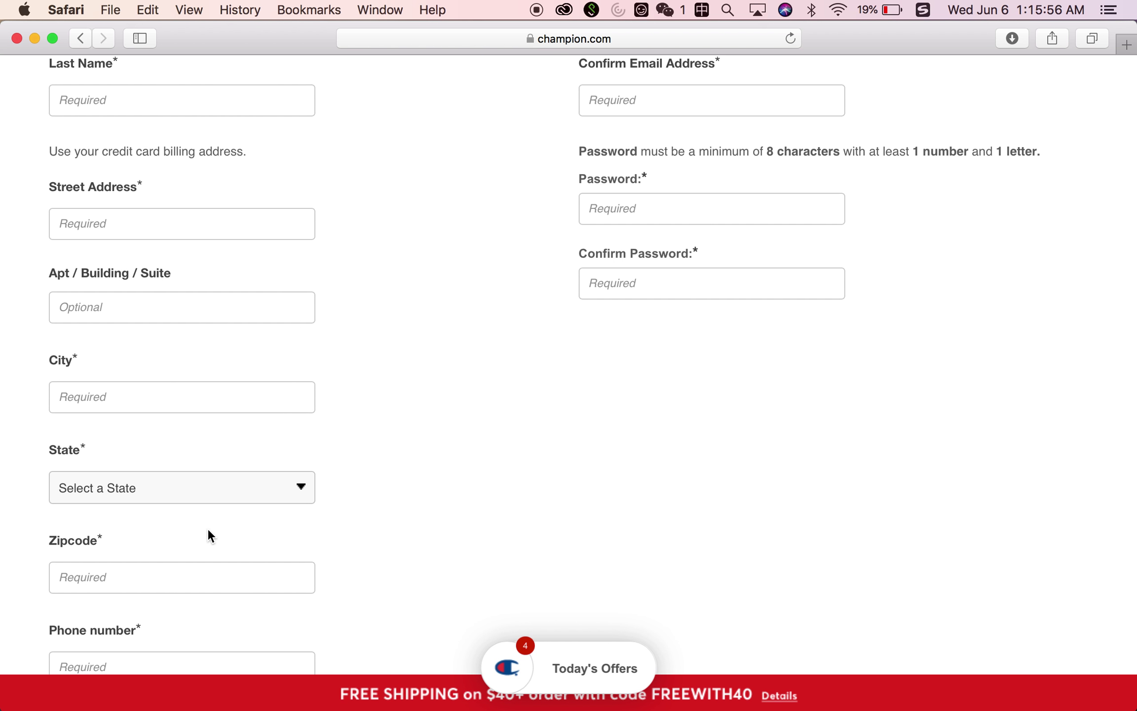
{"action": "scroll", "coordinate": [207, 527], "scroll_direction": "up", "scroll_amount": 10}
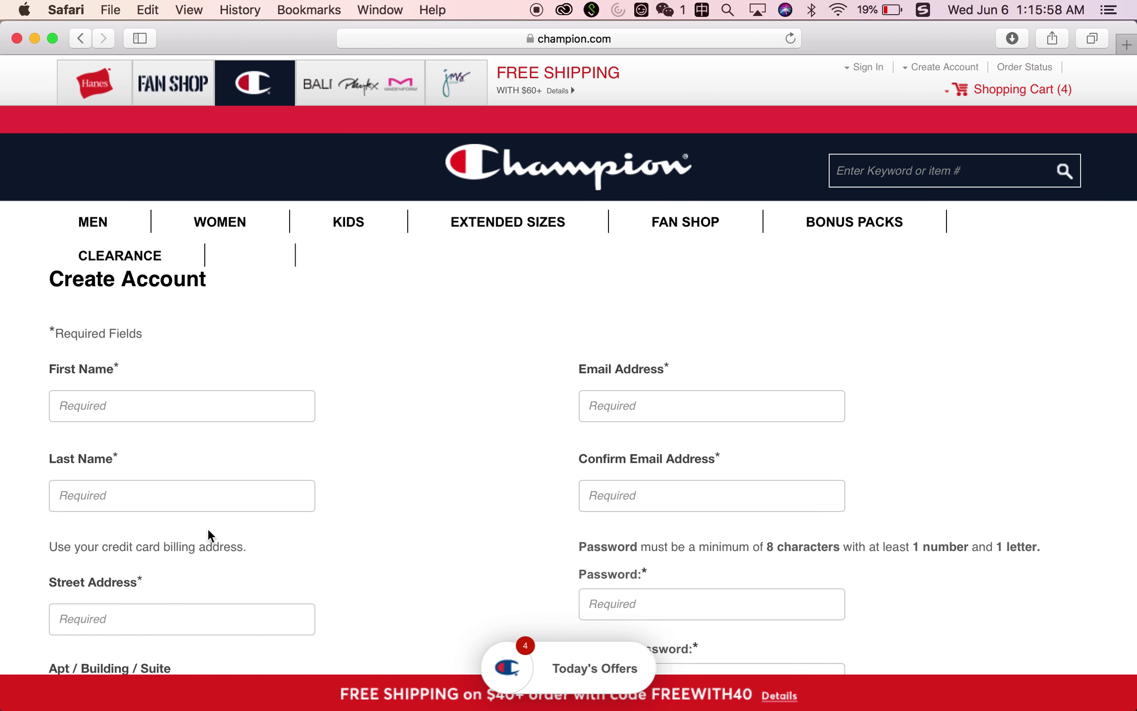
Dim the screen brightness twice, scroll the form again, then switch to the Hanes sister site
{"action": "key", "text": "XF86MonBrightnessDown"}
{"action": "scroll", "coordinate": [207, 528], "scroll_direction": "down", "scroll_amount": 2}
{"action": "scroll", "coordinate": [207, 527], "scroll_direction": "down", "scroll_amount": 3}
{"action": "key", "text": "XF86MonBrightnessDown"}
{"action": "key", "text": "XF86MonBrightnessDown"}
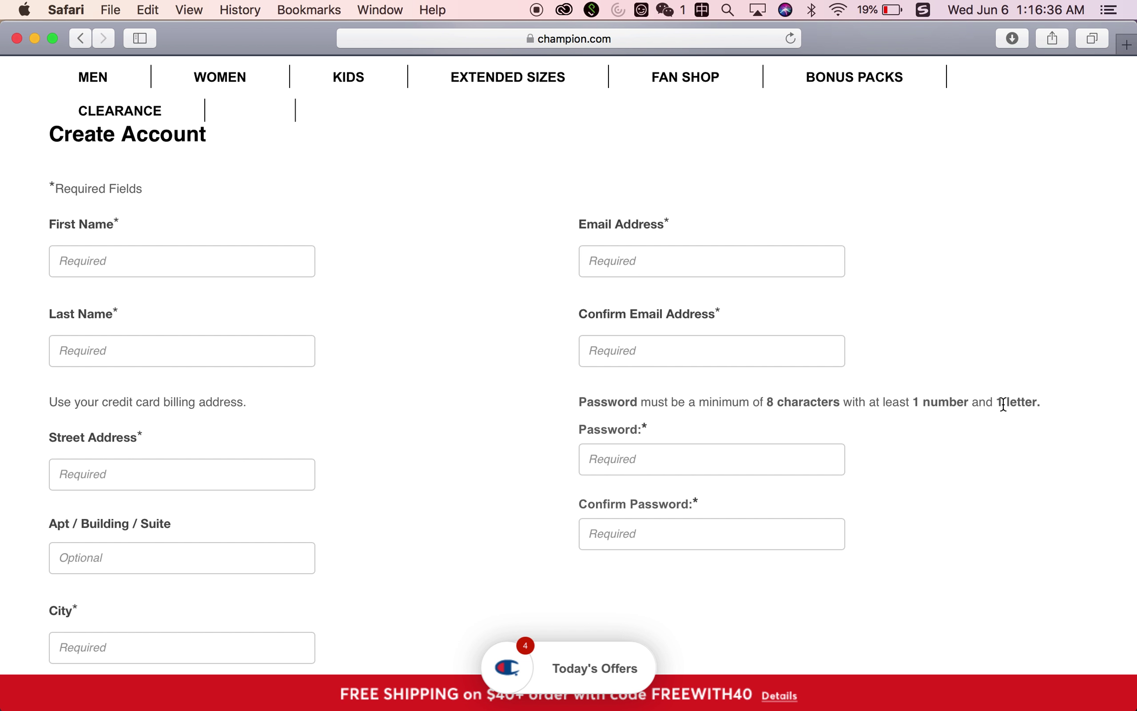
{"action": "scroll", "coordinate": [971, 314], "scroll_direction": "up", "scroll_amount": 5}
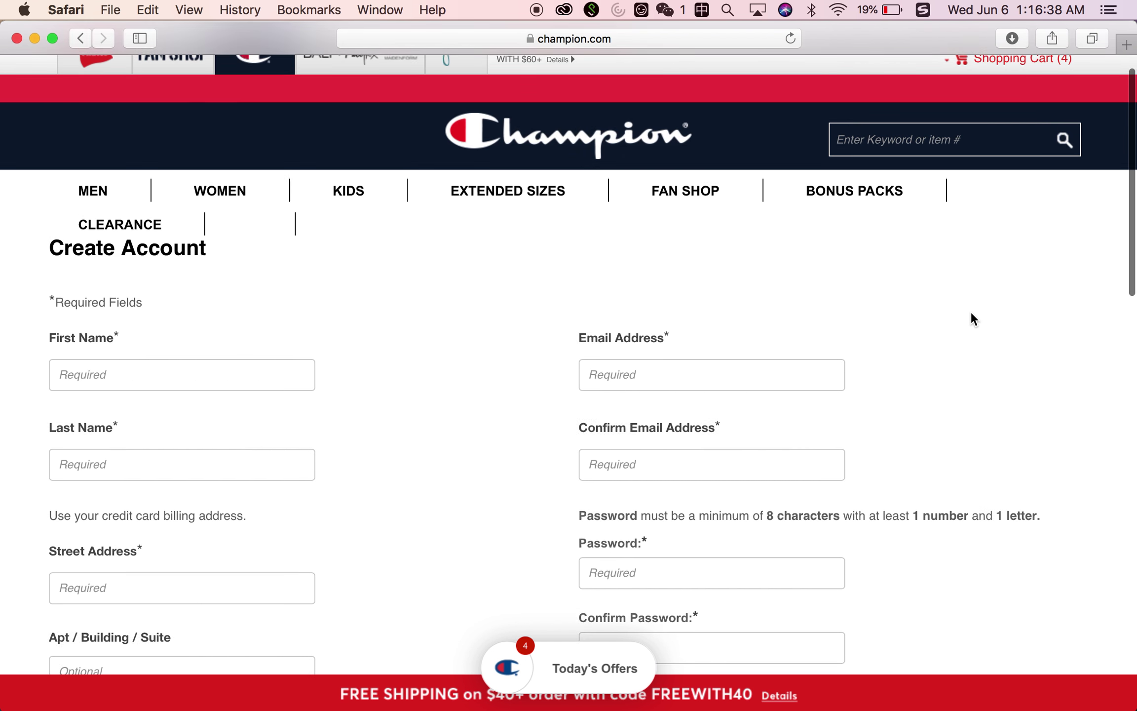
{"action": "left_click", "coordinate": [601, 168]}
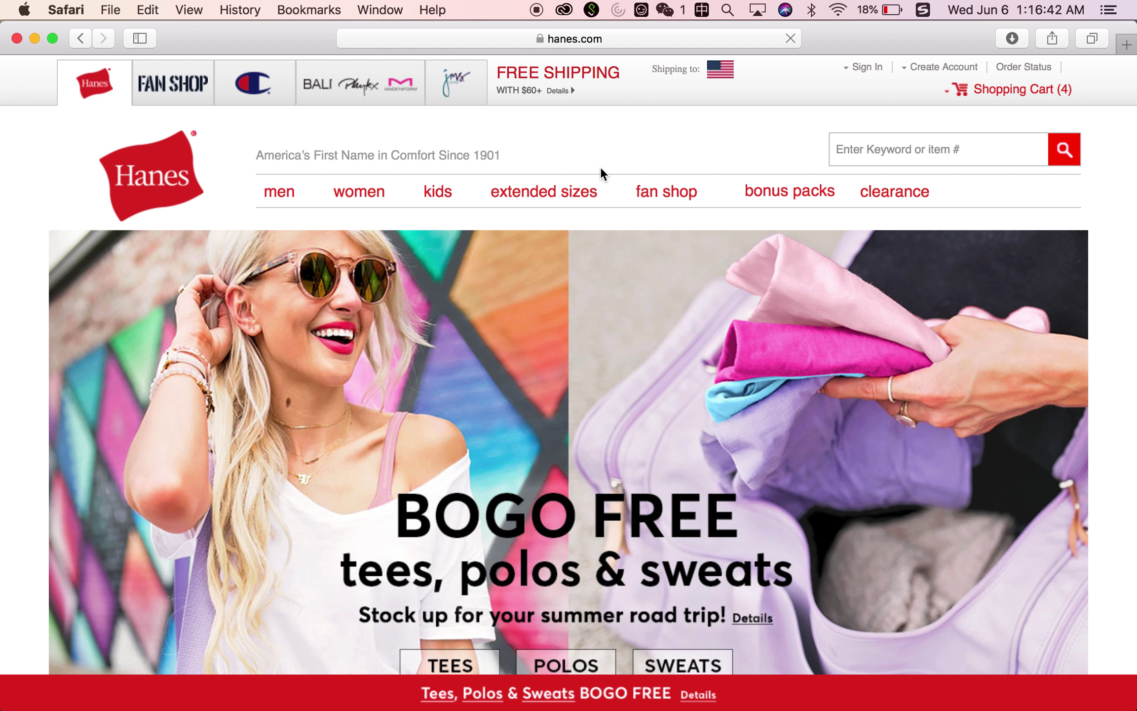
Return from Hanes to the Champion homepage and scroll around the New Graphic Tees banner
{"action": "left_click", "coordinate": [253, 87]}
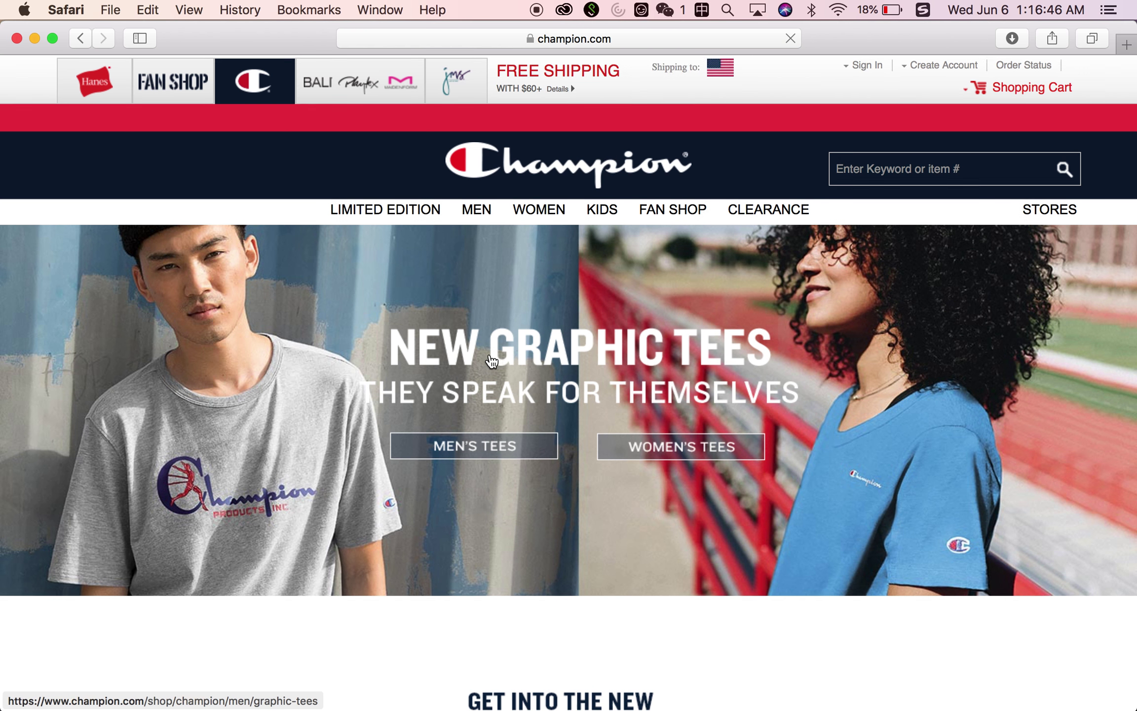
{"action": "scroll", "coordinate": [491, 359], "scroll_direction": "down", "scroll_amount": 2}
{"action": "scroll", "coordinate": [491, 360], "scroll_direction": "down", "scroll_amount": 5}
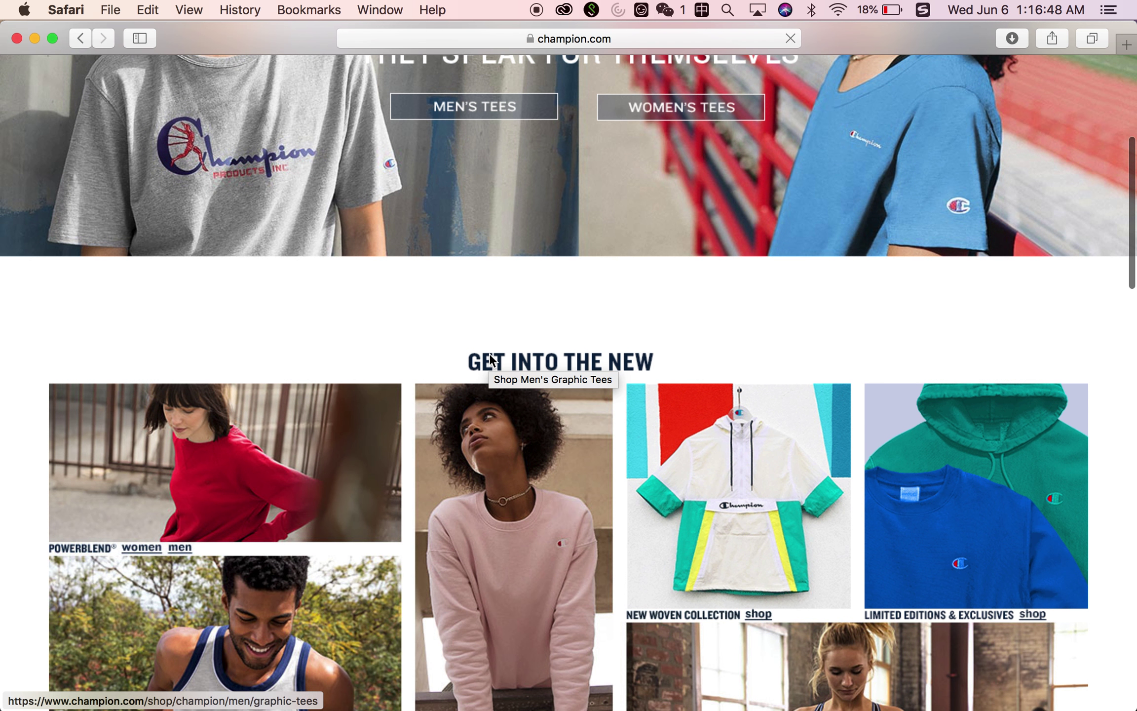
{"action": "scroll", "coordinate": [491, 359], "scroll_direction": "up", "scroll_amount": 6}
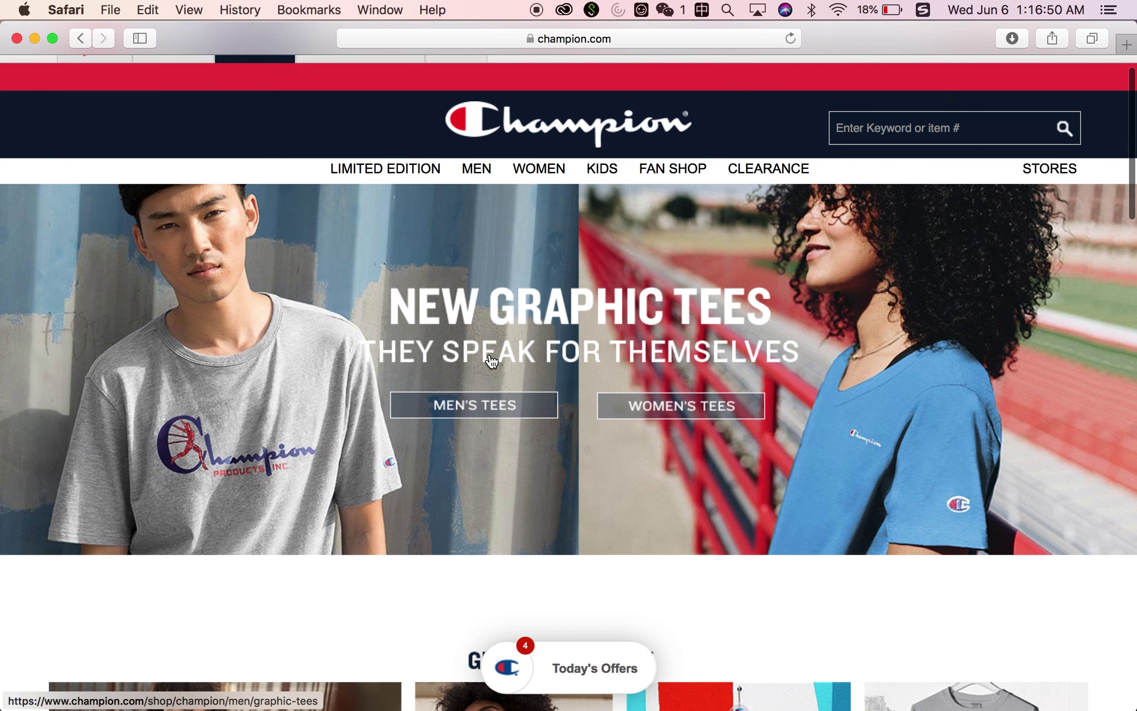